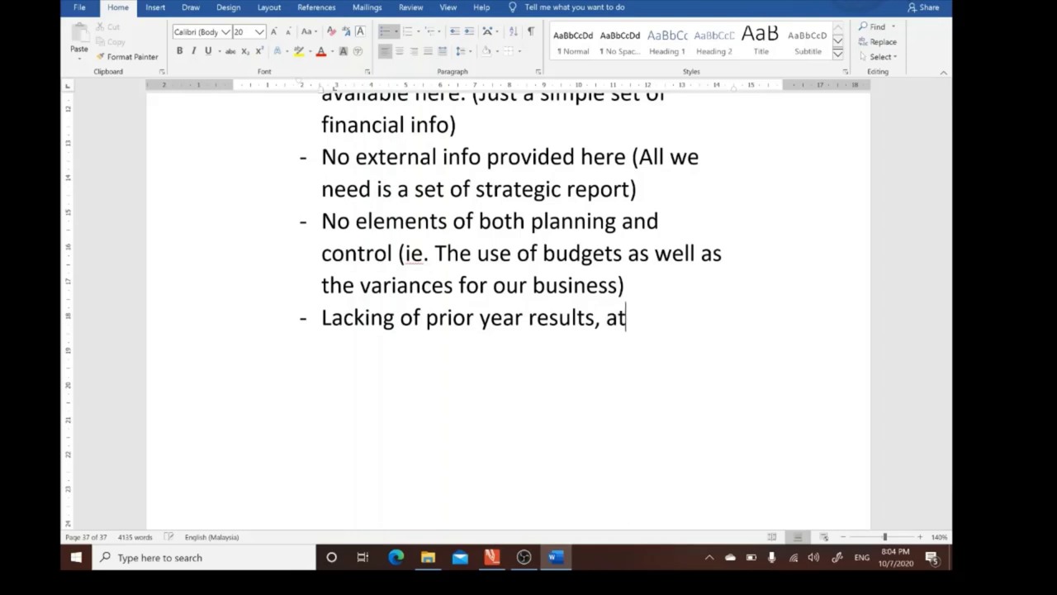
Finish the prior-year bullet as 'at least 3 years info (At present, only data from 2017 is provided)'
text(years)
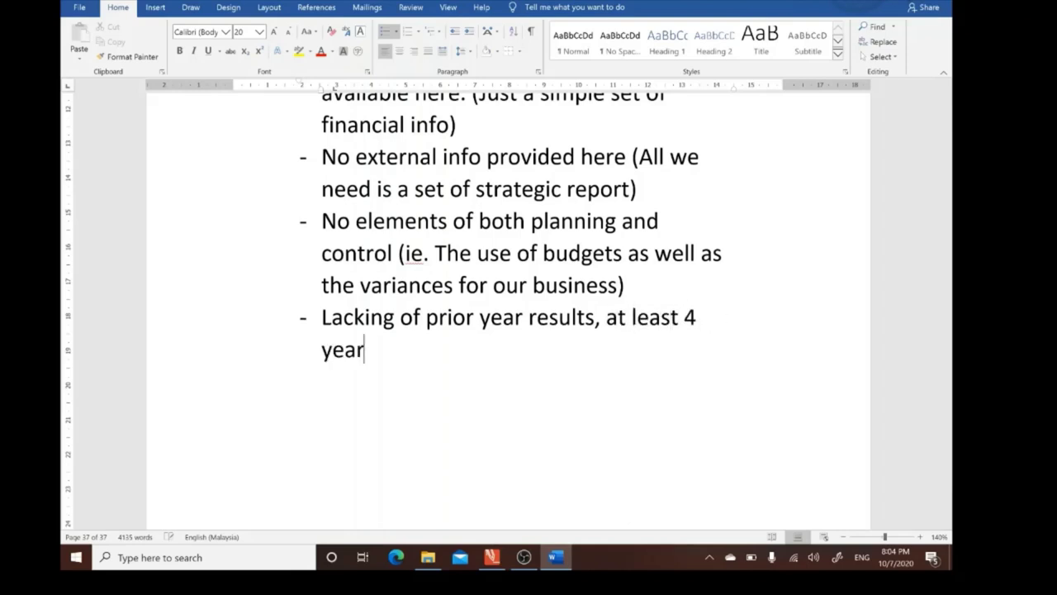
click(698, 330)
key(BackSpace)
text(3)
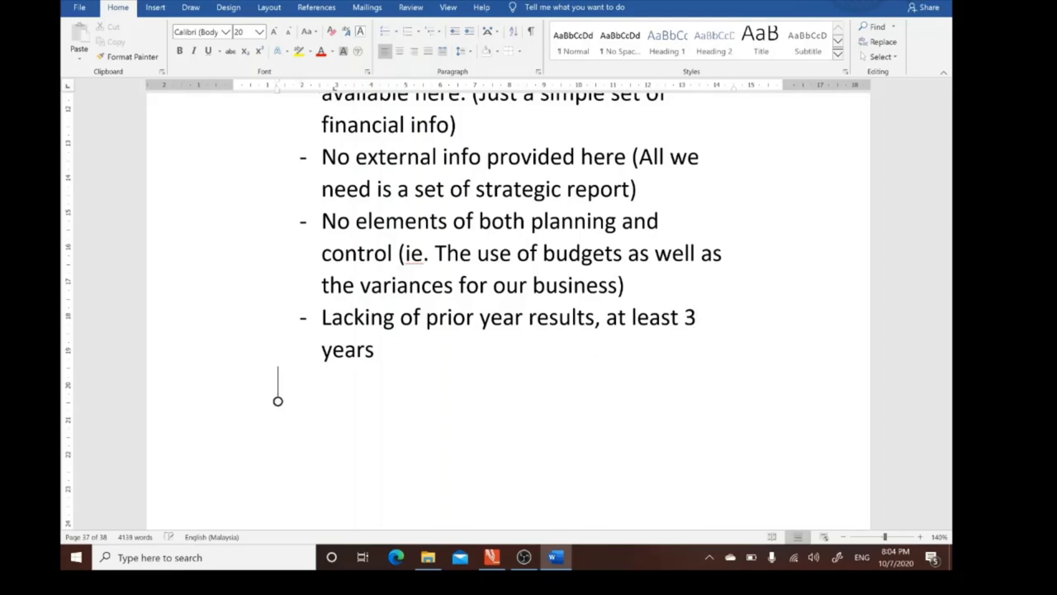
click(512, 351)
text(info)
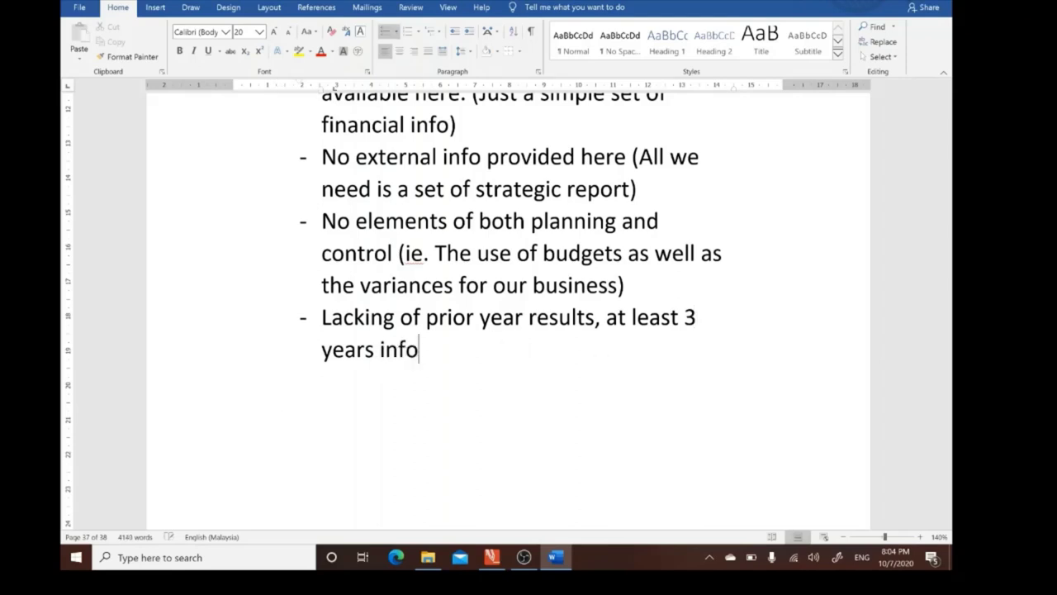
text( (At pre)
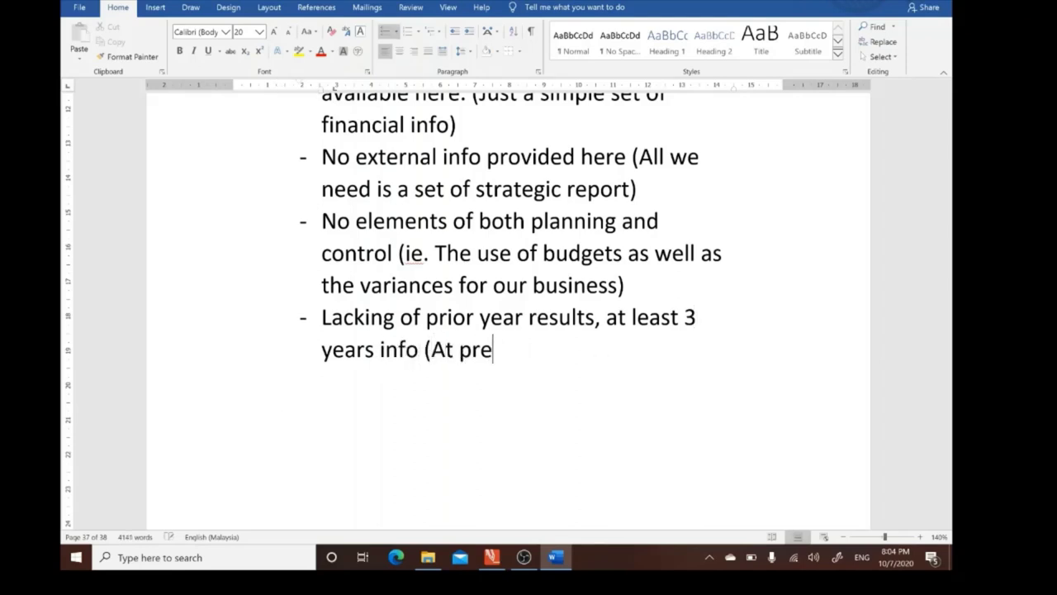
text(sent, o)
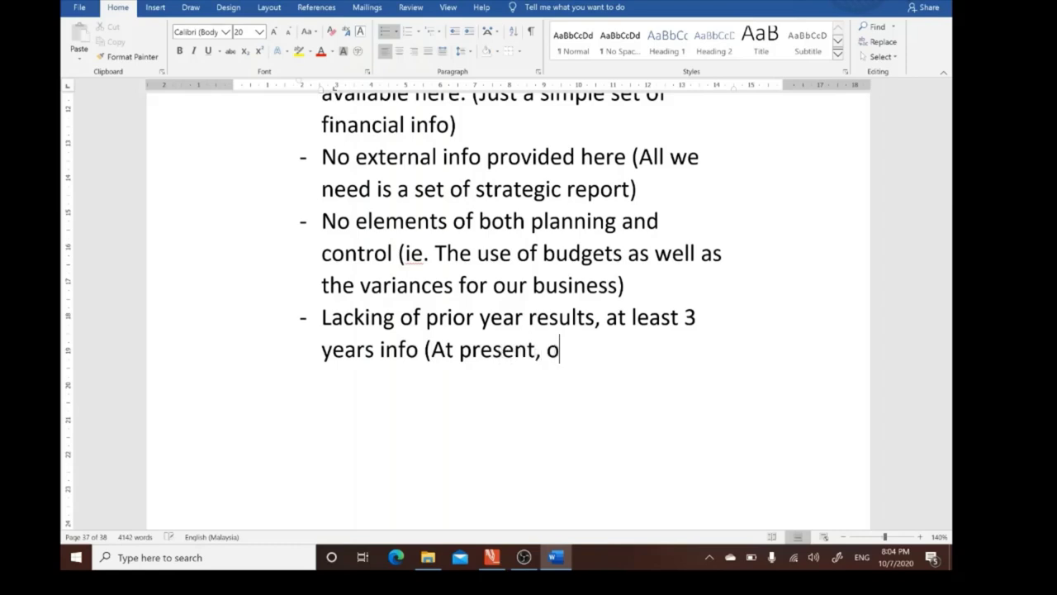
text(nly data fro)
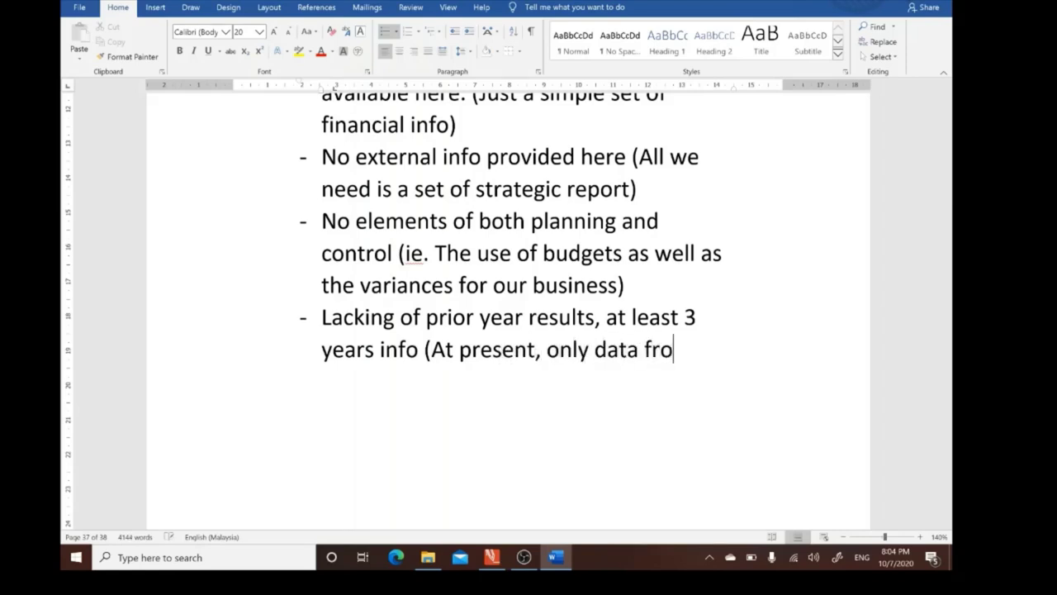
text(m 2017 )
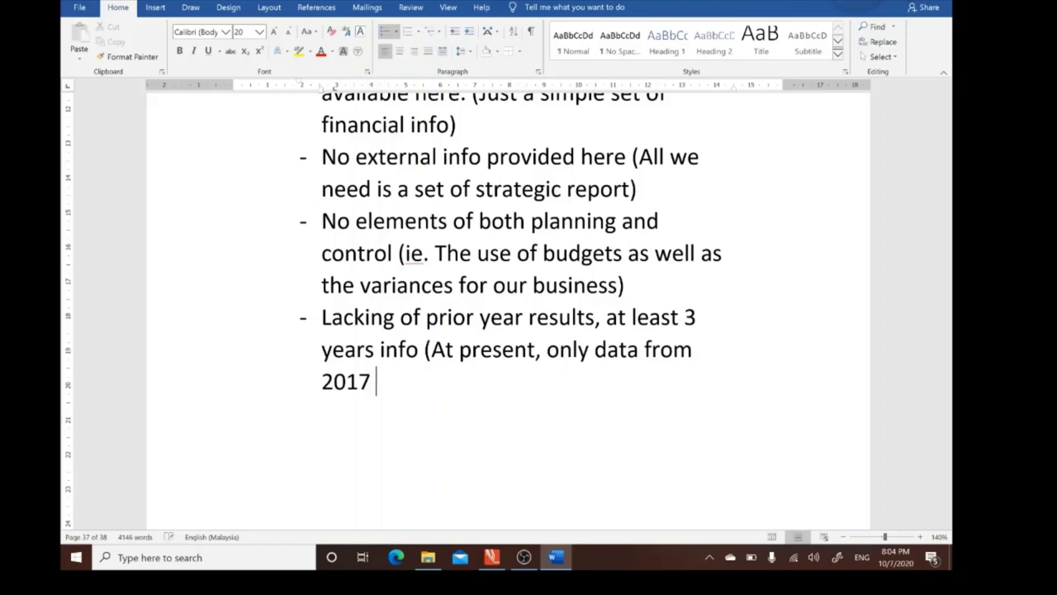
text(is provided))
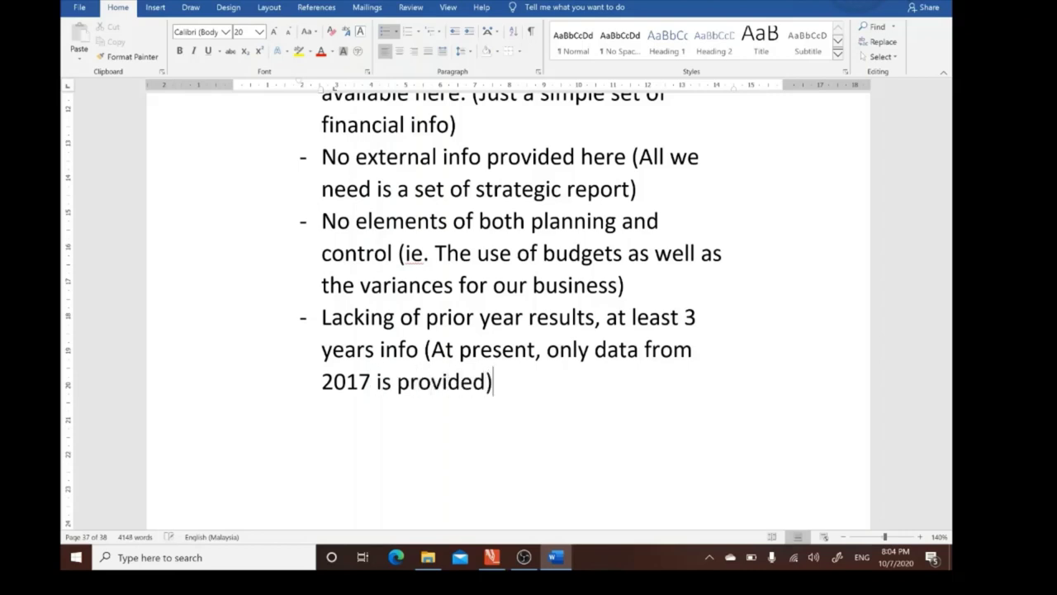
Add a 'No commentary notes are provided' bullet with an empty bullet below, then switch to the Chiven PDF
key(Return)
text(No commentary)
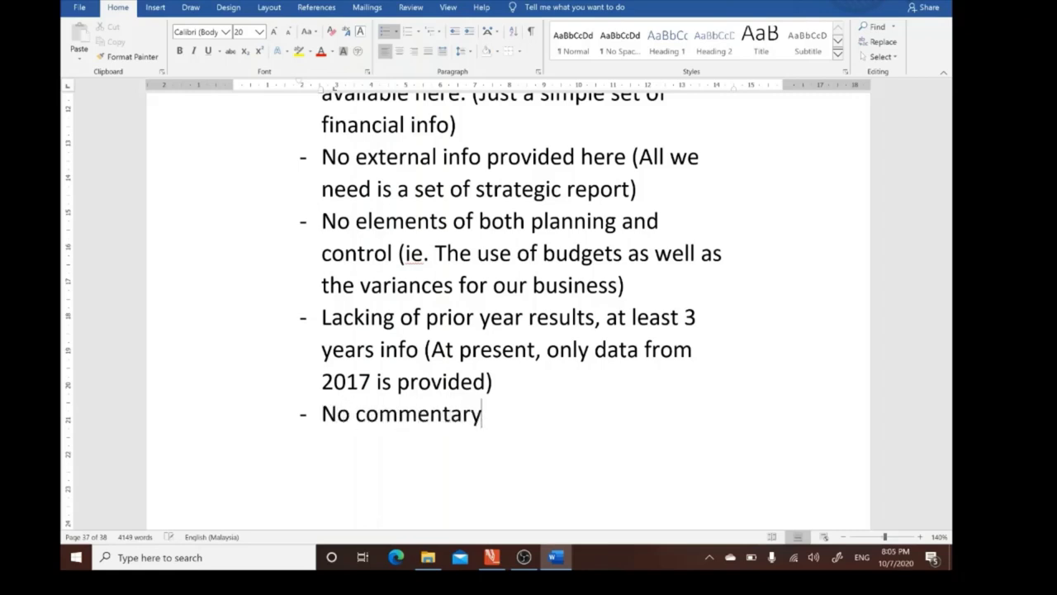
text( notes are)
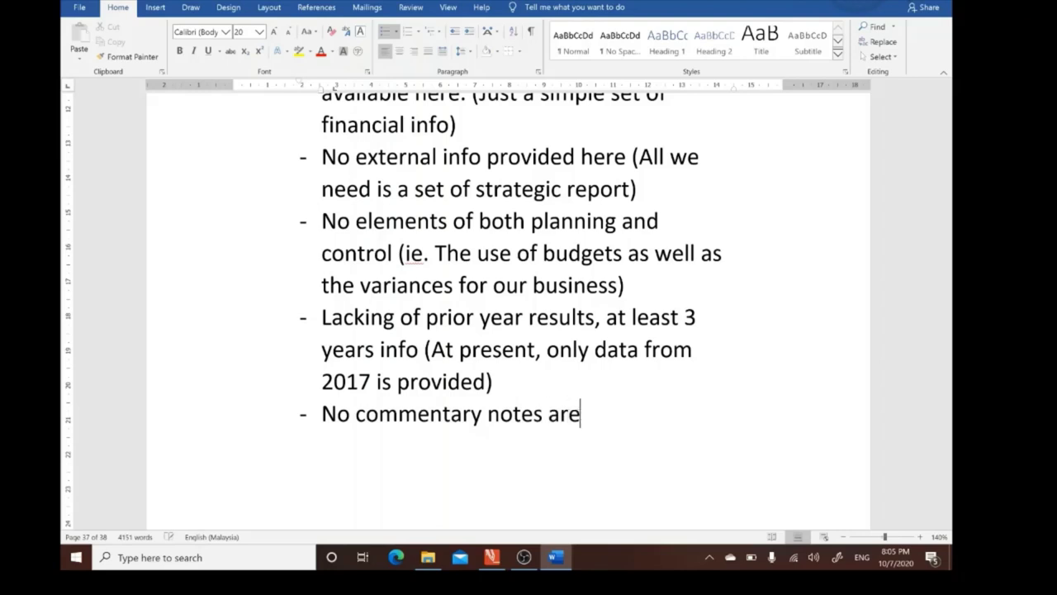
text( provided)
key(Return)
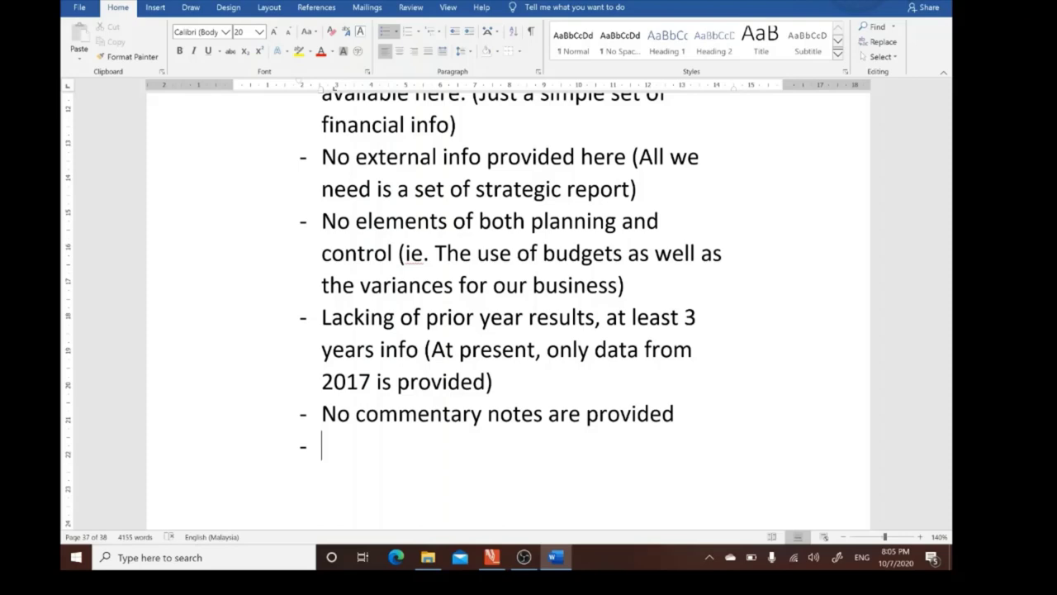
key(alt+Tab)
Scroll the Chiven PDF to read the handwritten note on uncategorised measures, then return to Word
scroll(529, 302, down, 10)
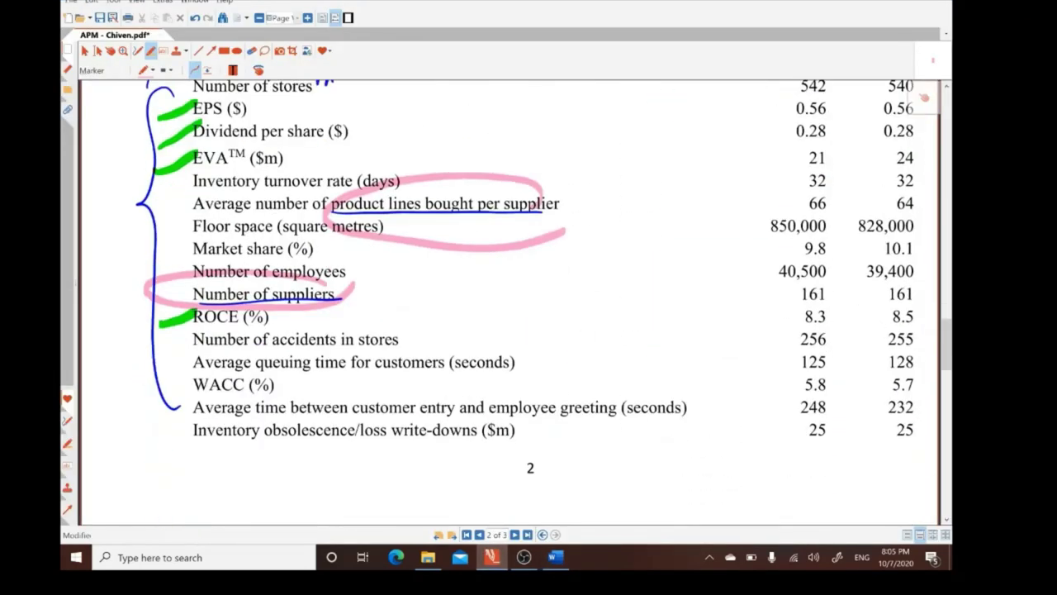
scroll(528, 302, up, 1)
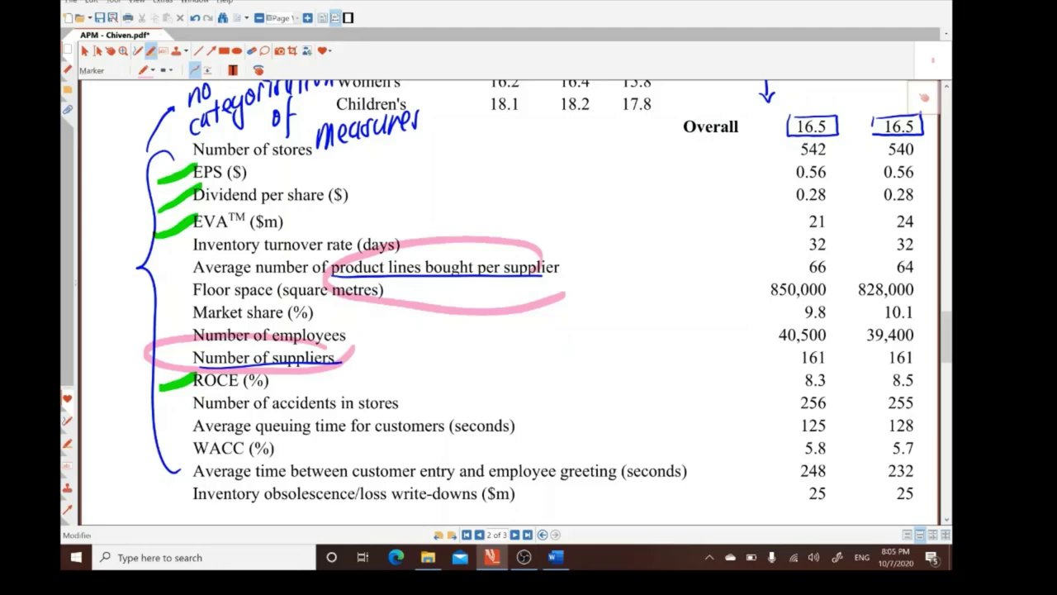
key(alt+Tab)
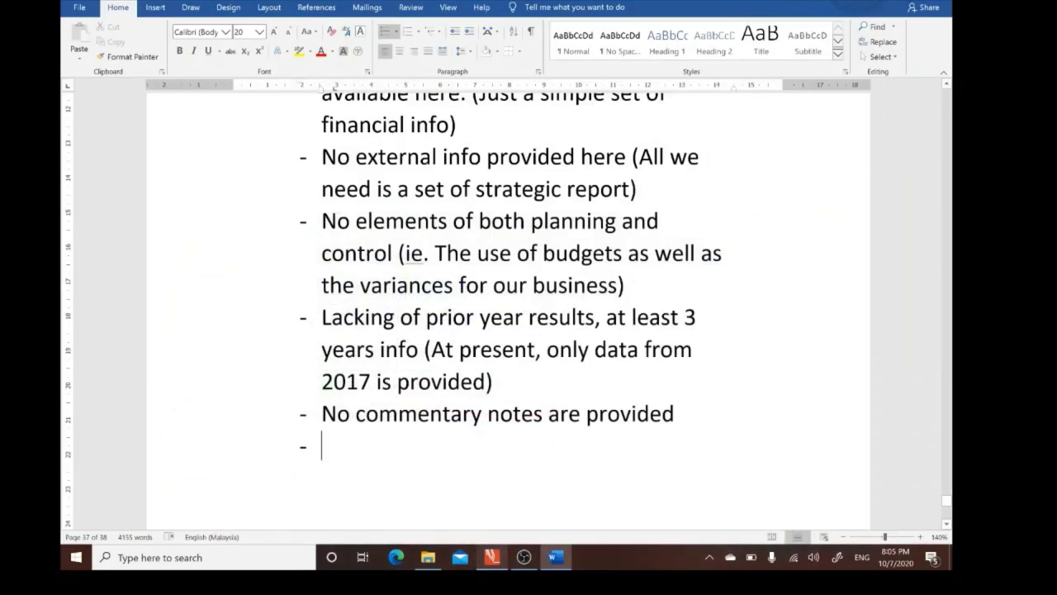
Add the bullet 'No categorisation of the measures presented in the report (ie. with the use of balanced scorecard and etc)'
text(No cate)
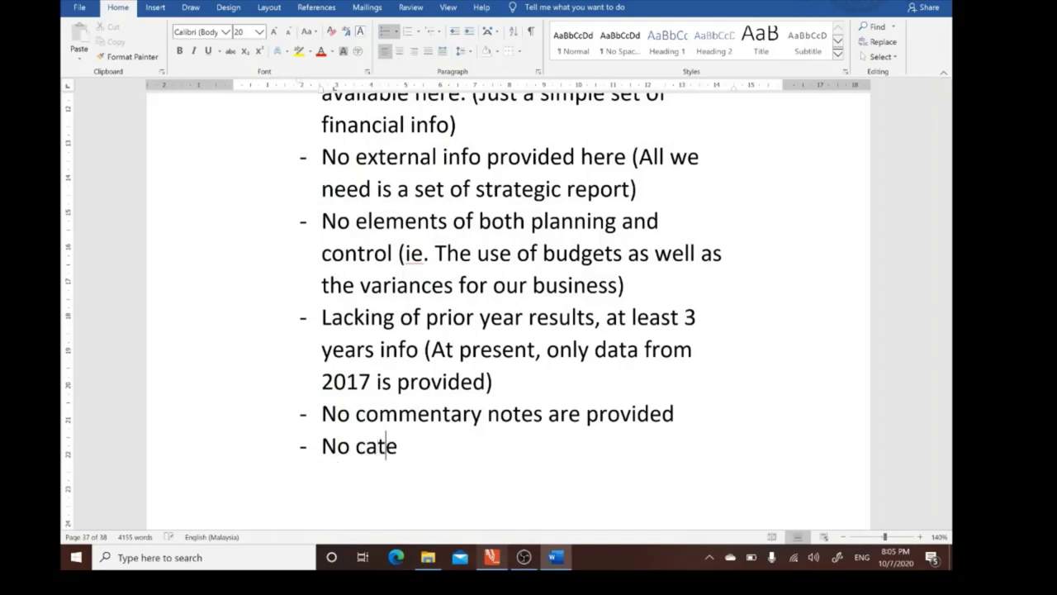
text(gorisation )
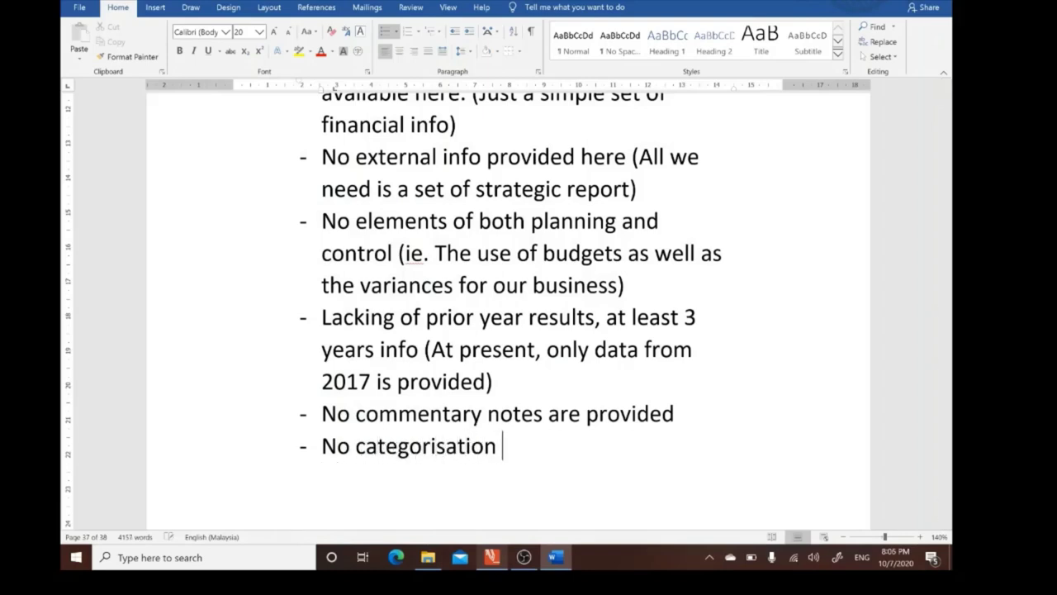
text(of the meas)
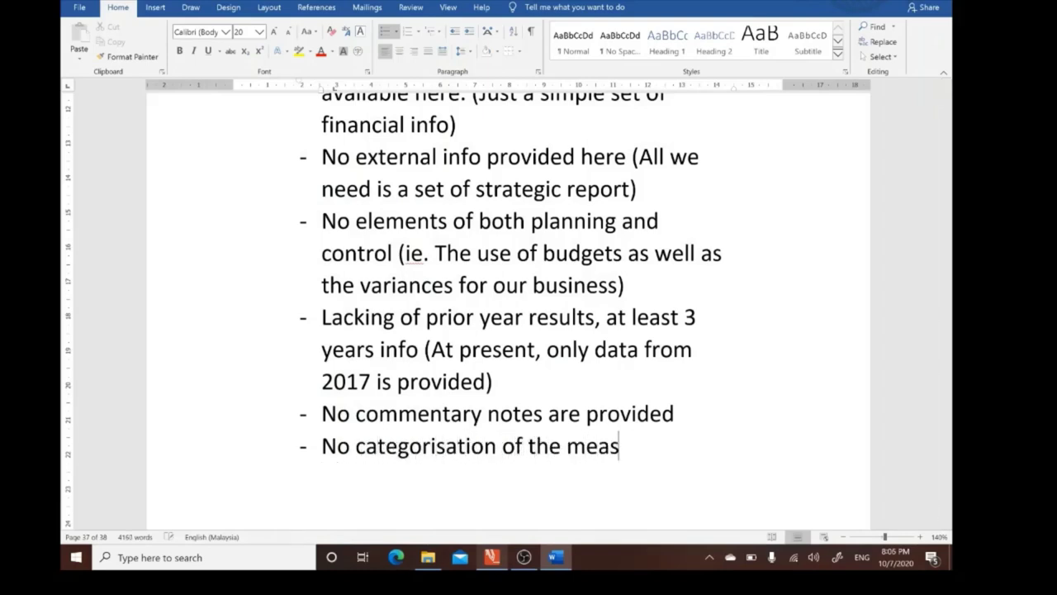
text(ures presented in)
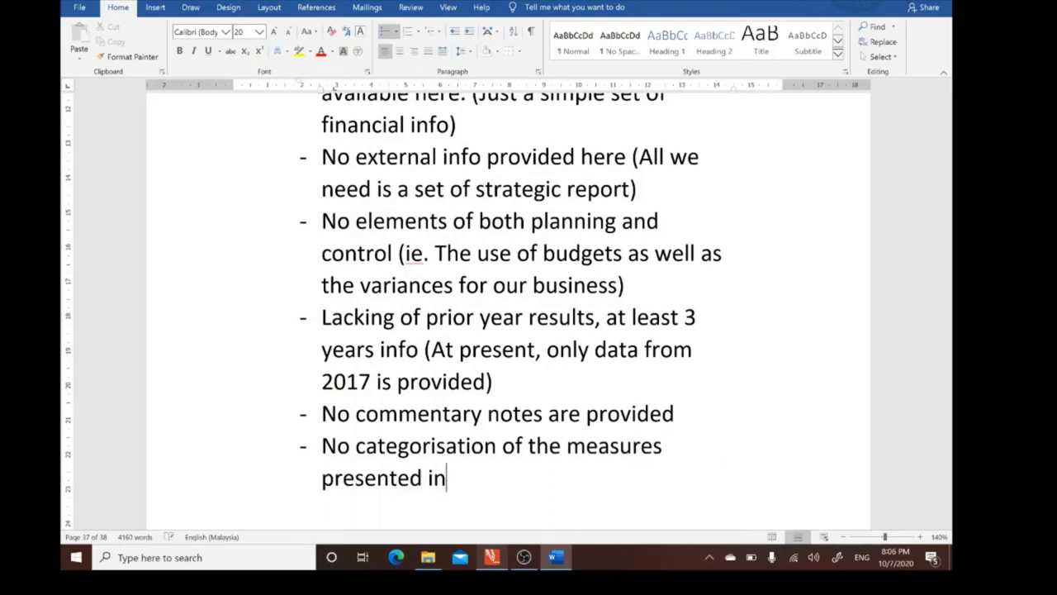
text( the report ()
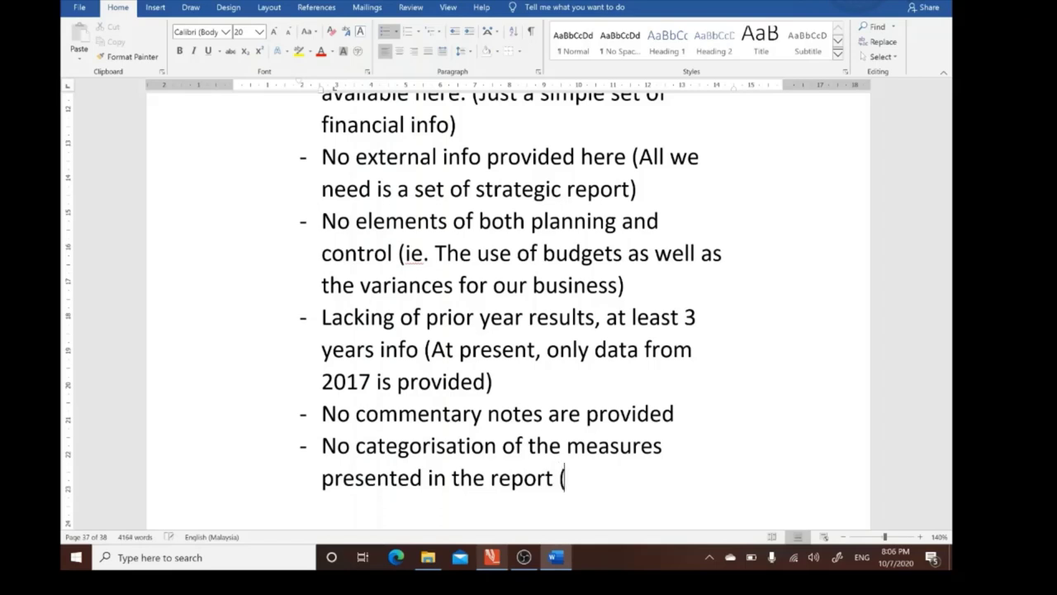
text(ie. with the )
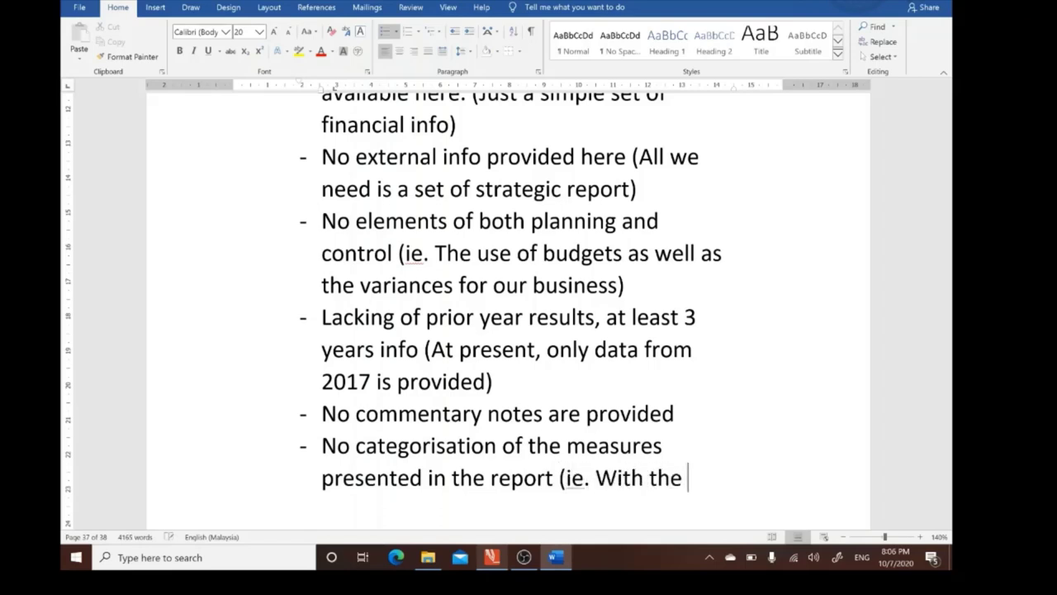
text(use of balab)
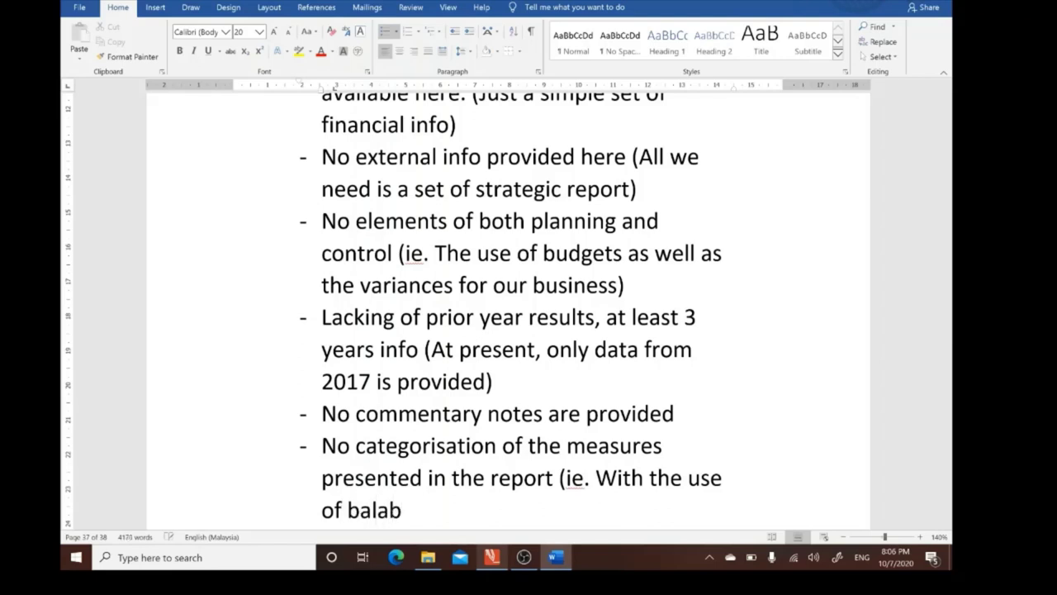
key(BackSpace)
text(nced scorecard)
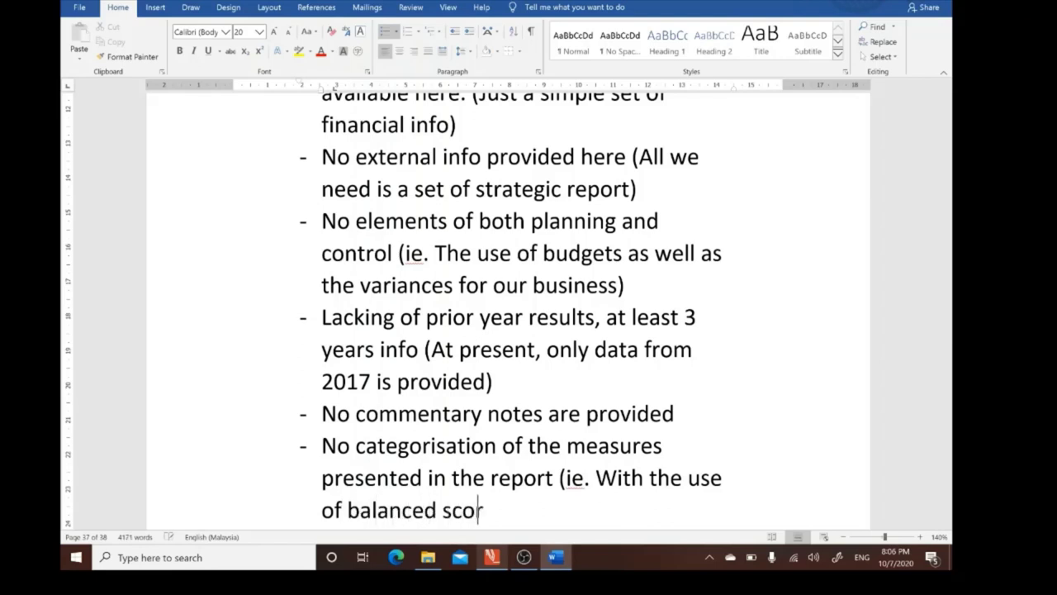
text( and etc))
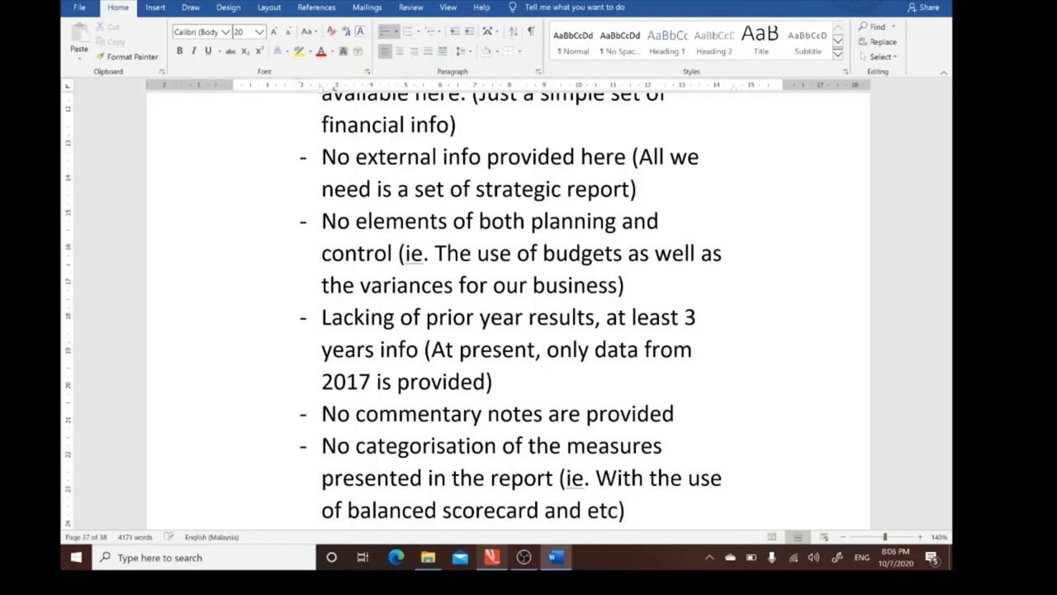
key(Return)
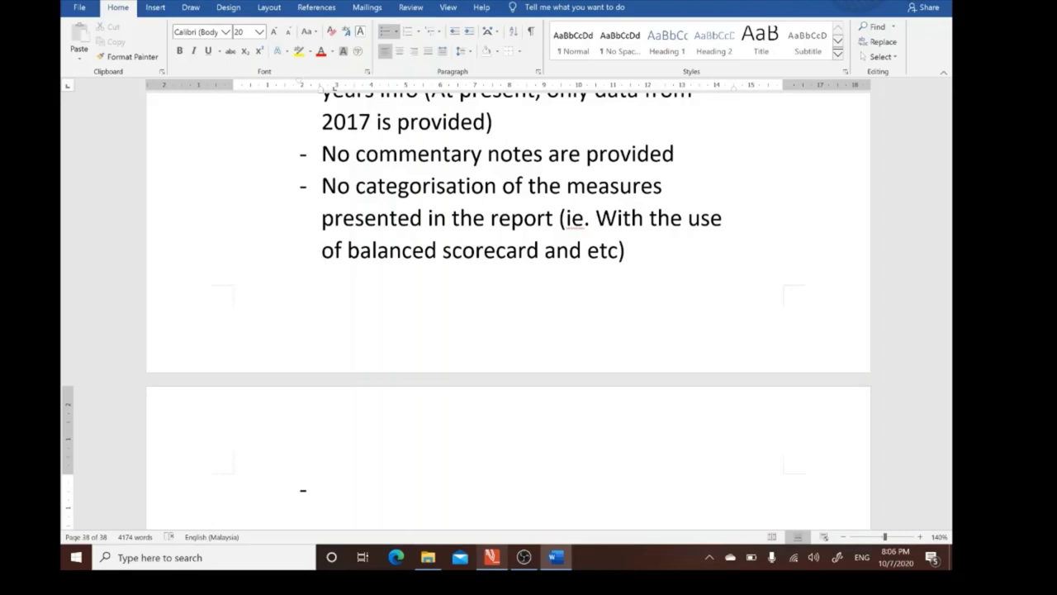
key(BackSpace)
key(BackSpace)
key(BackSpace)
key(BackSpace)
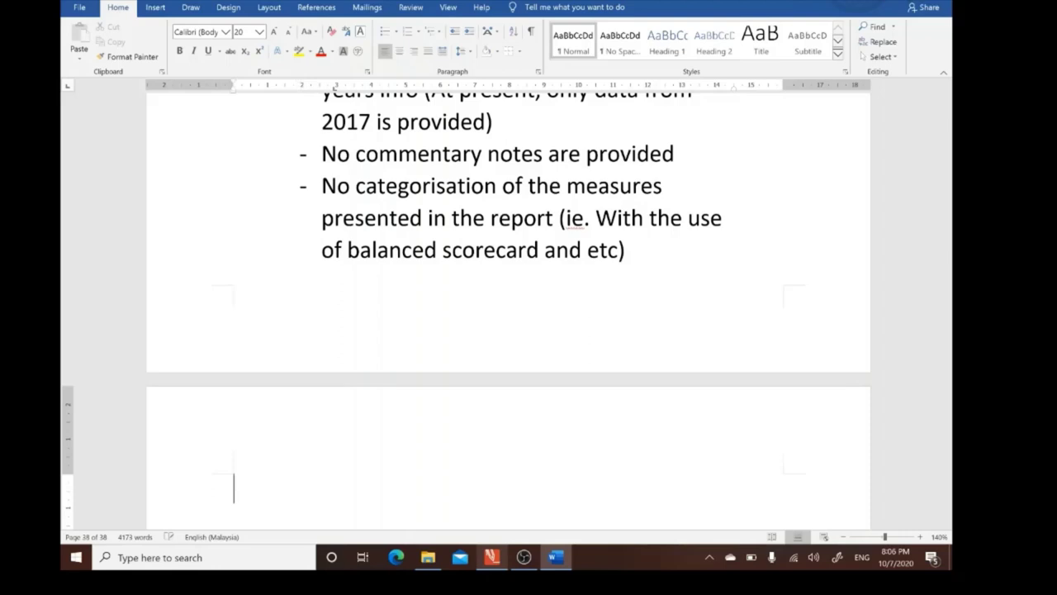
Start a dash point reading 'Such report contains areas on operational issue (' and switch to the Chiven PDF
key(Return)
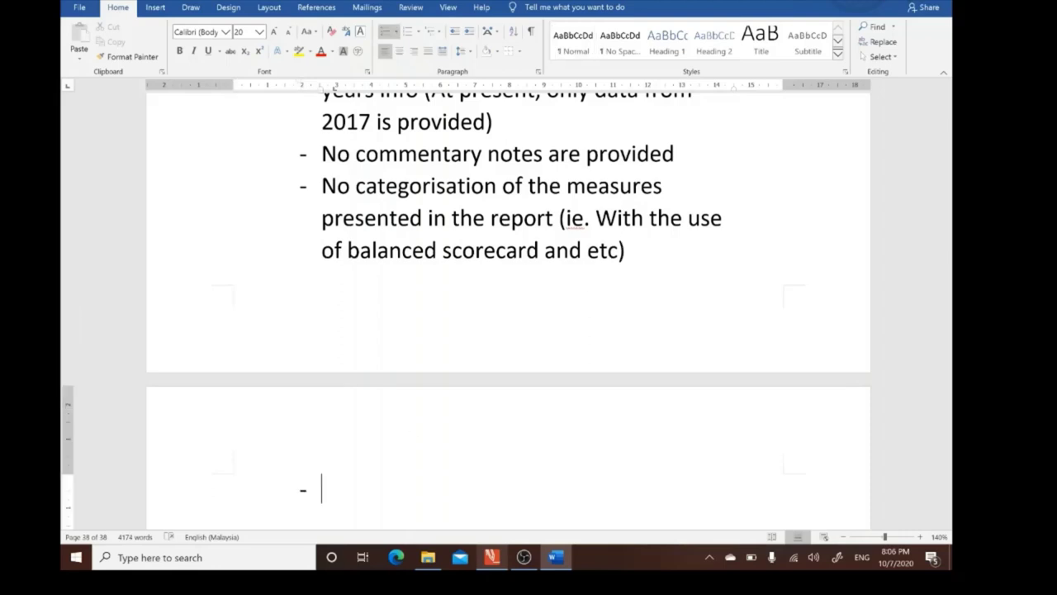
text(Such repr)
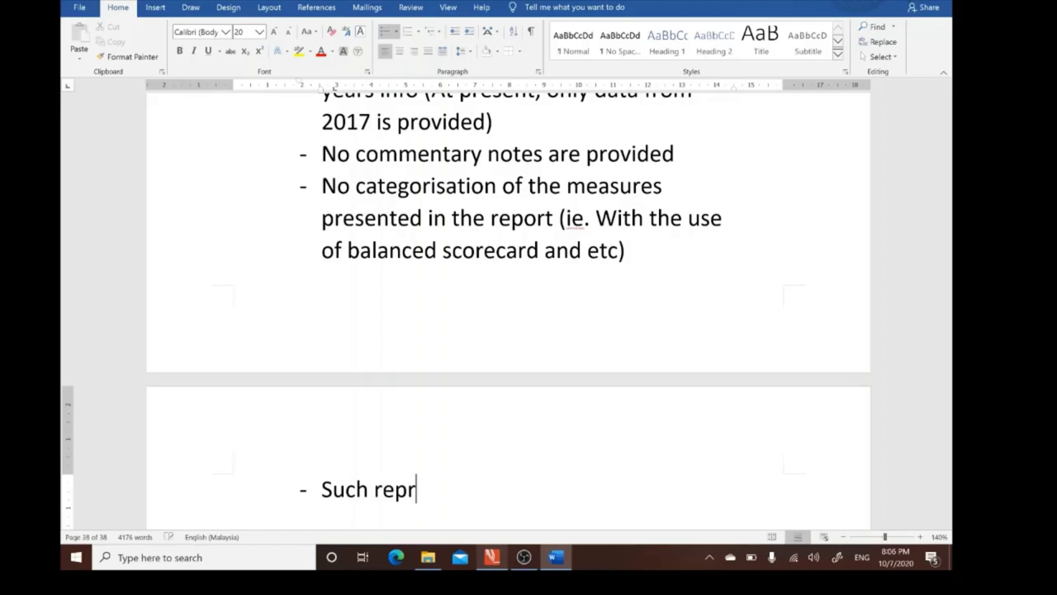
key(BackSpace)
text(ort contains are)
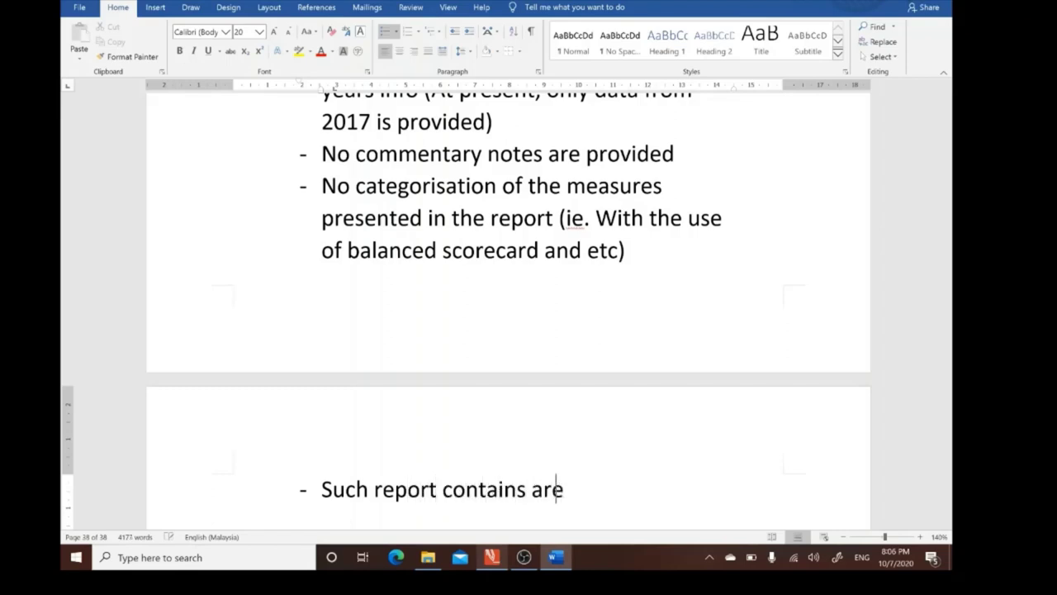
text(as on oper)
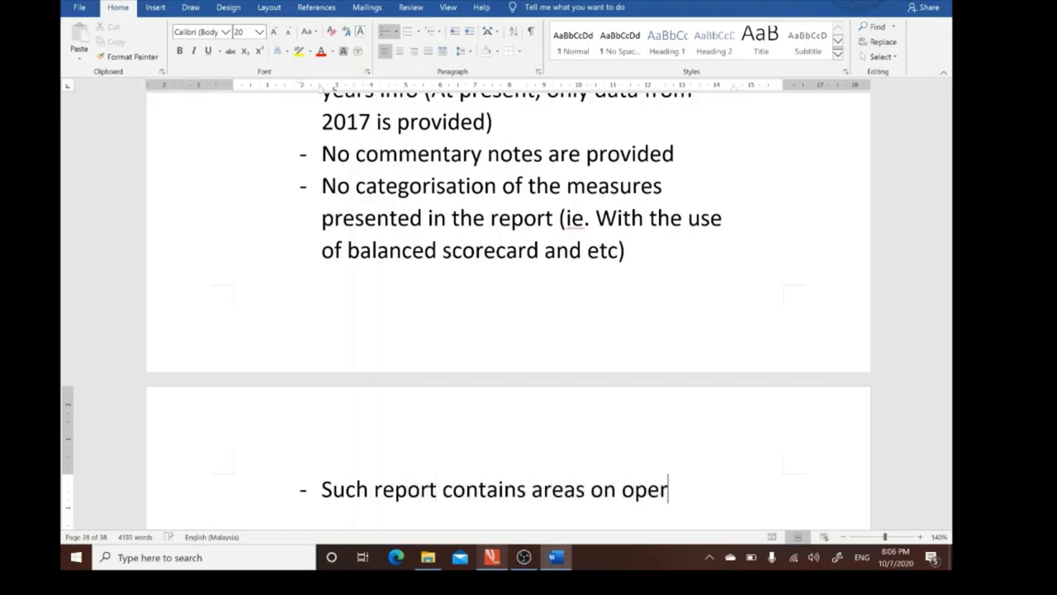
text(ational issue )
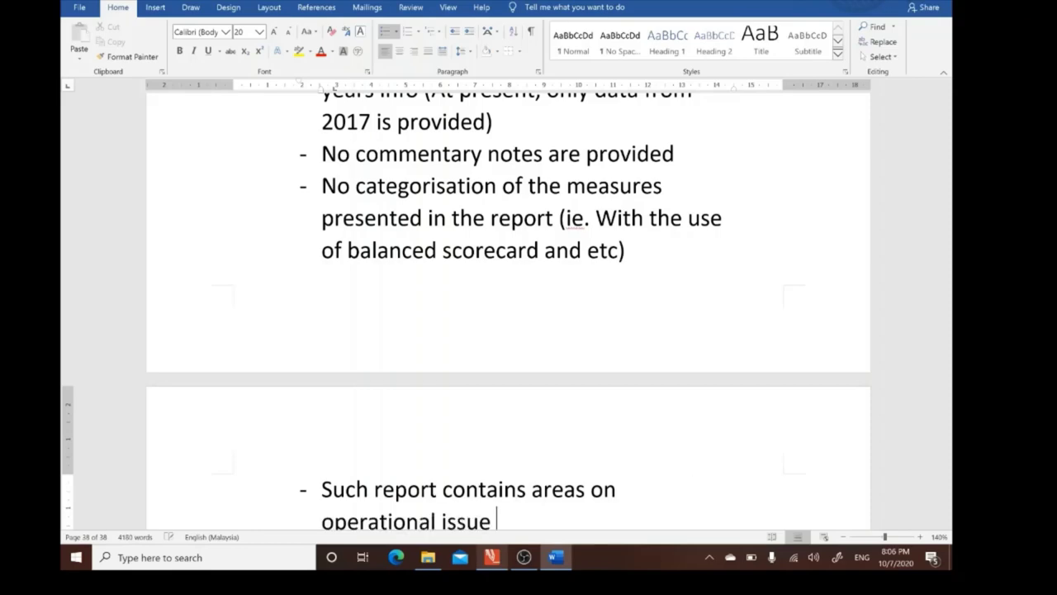
text(()
key(alt+Tab)
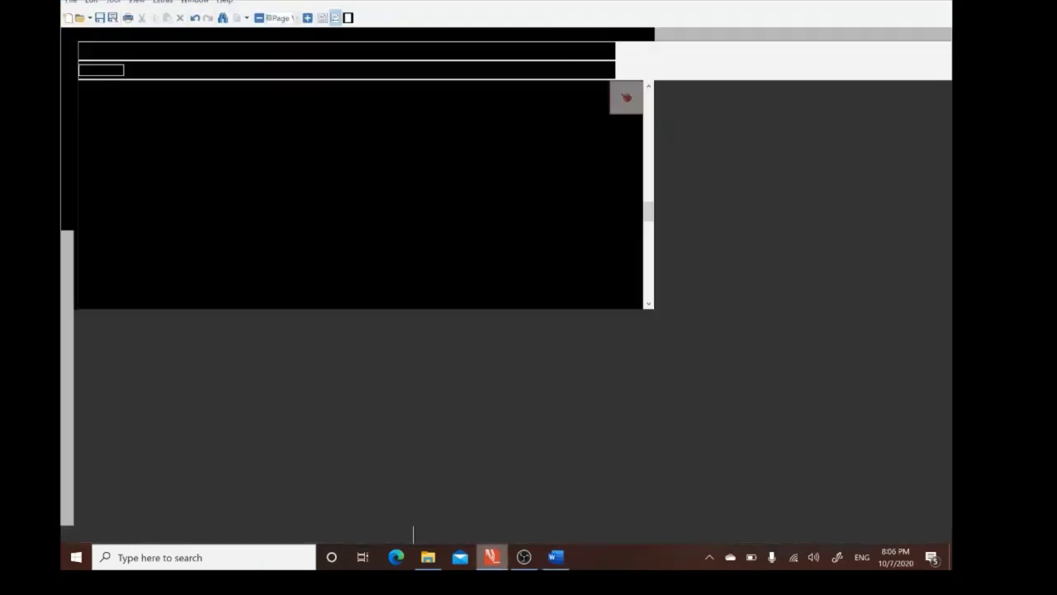
scroll(924, 97, down, 3)
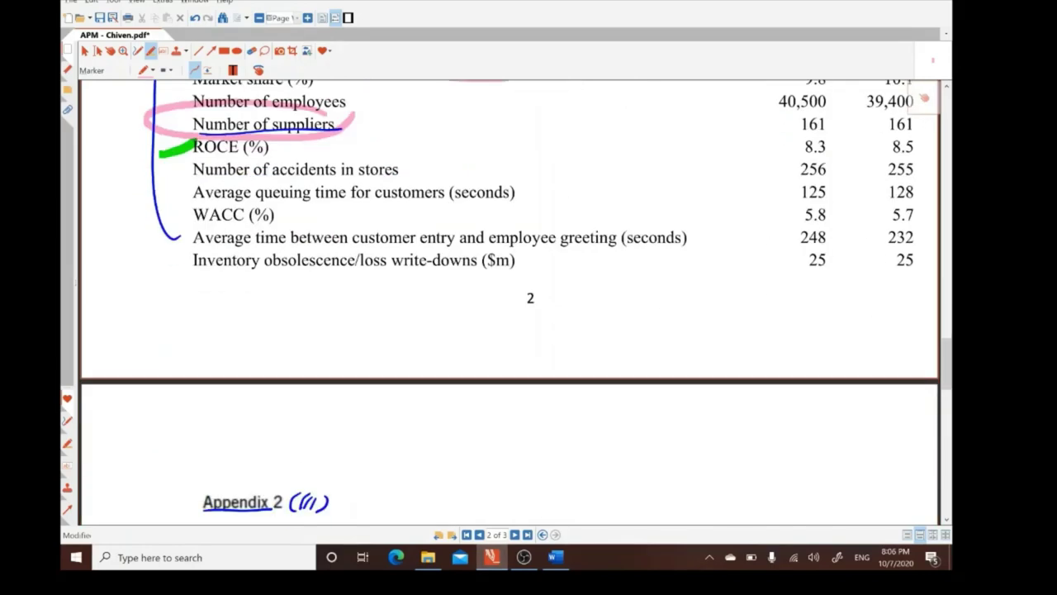
scroll(924, 97, down, 2)
scroll(924, 98, up, 2)
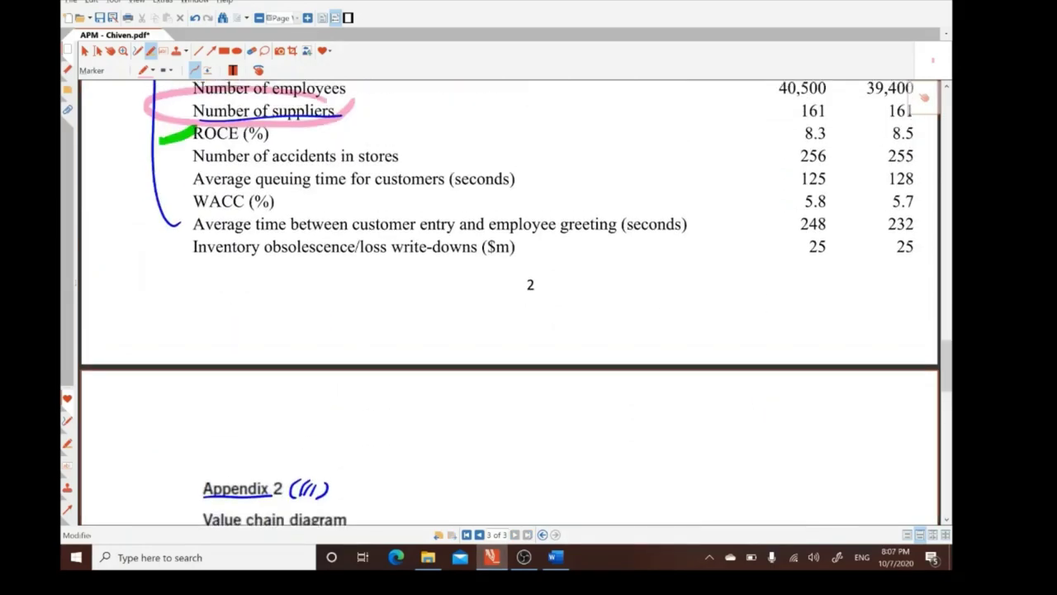
Draw pink wavy marker strokes under the WACC and customer greeting time rows of the measures table
mouse_move(195, 211)
mouse_down()
mouse_move(177, 252)
mouse_move(347, 283)
mouse_move(589, 299)
mouse_up()
mouse_move(621, 268)
mouse_down()
mouse_move(649, 260)
mouse_move(669, 277)
mouse_up()
drag(687, 224, 702, 228)
drag(555, 223, 628, 208)
drag(209, 207, 596, 213)
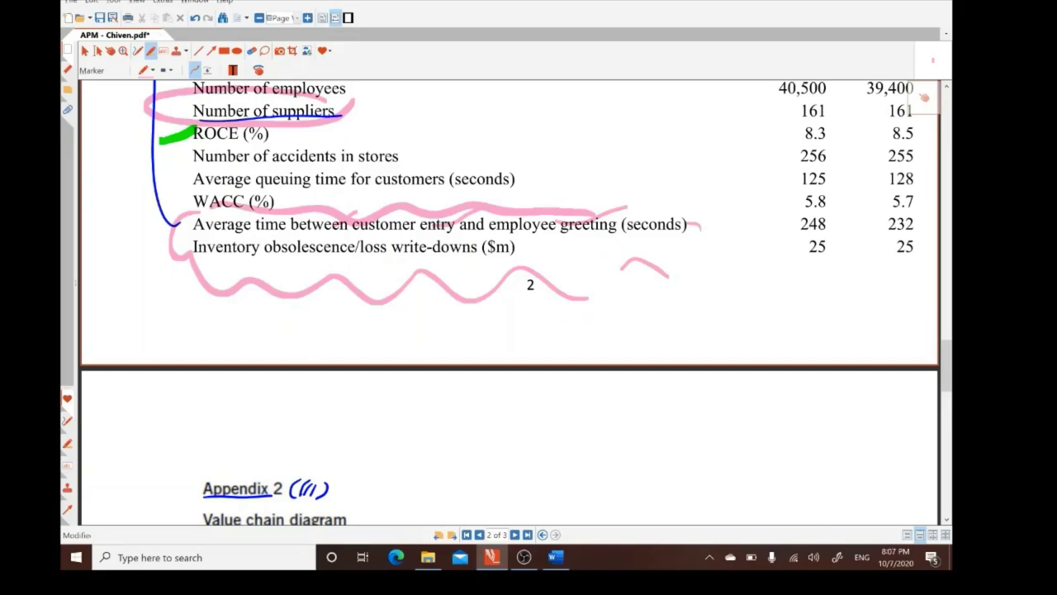
Complete the point with 'ie. Greeting time by employees appears to be too operational in nature)'
key(alt+Tab)
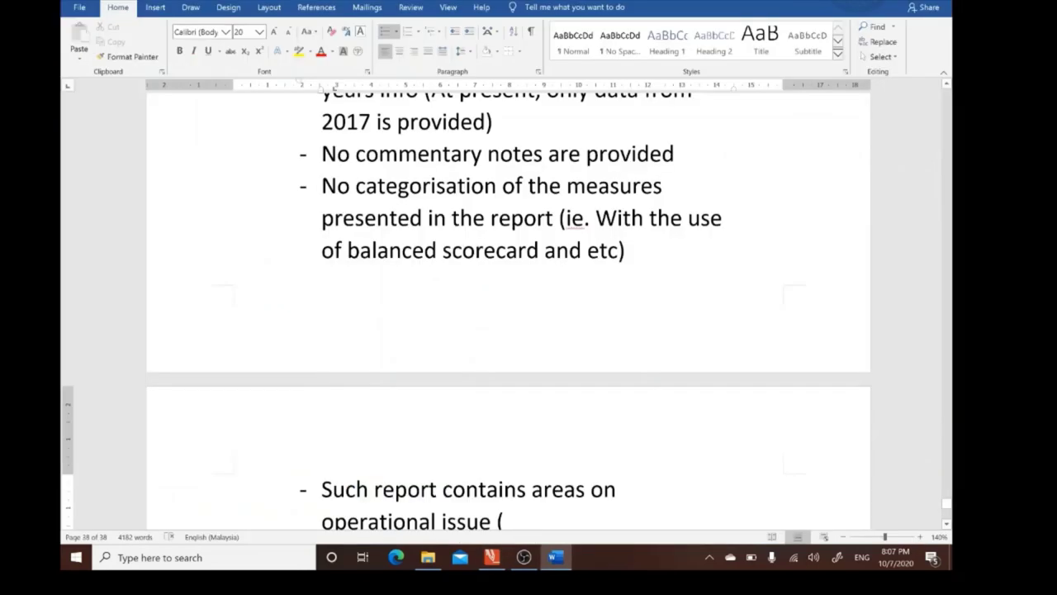
scroll(505, 356, down, 2)
click(505, 356)
text(ie)
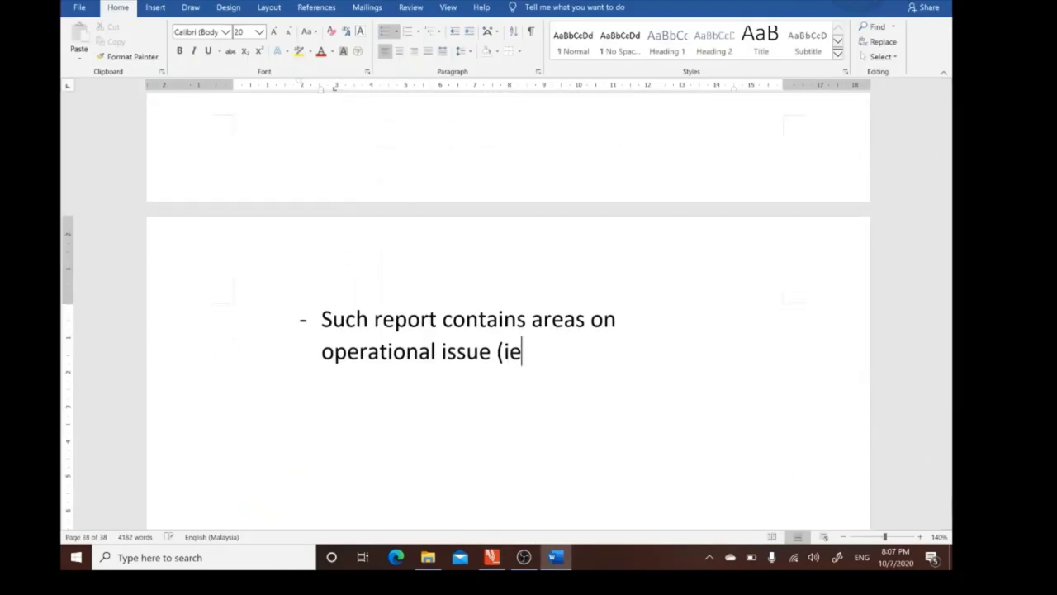
text(. Greetin)
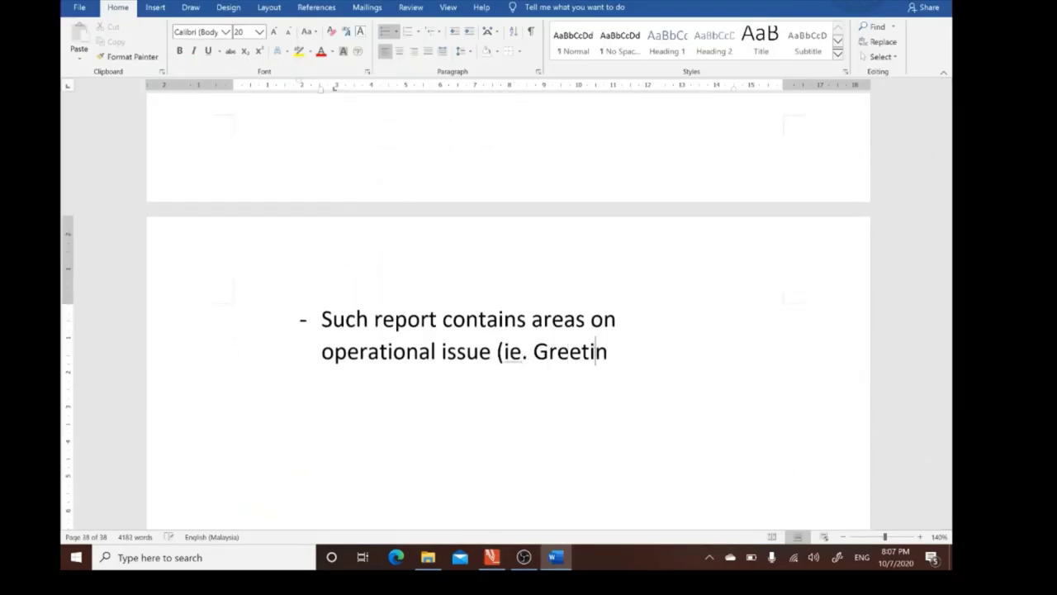
text(g time by e)
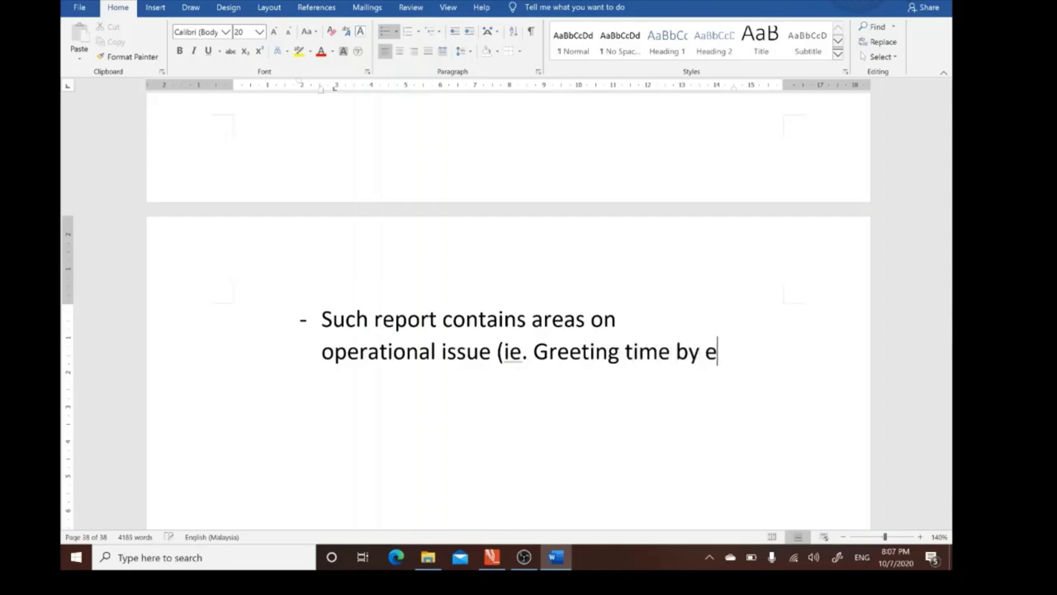
text(mployees)
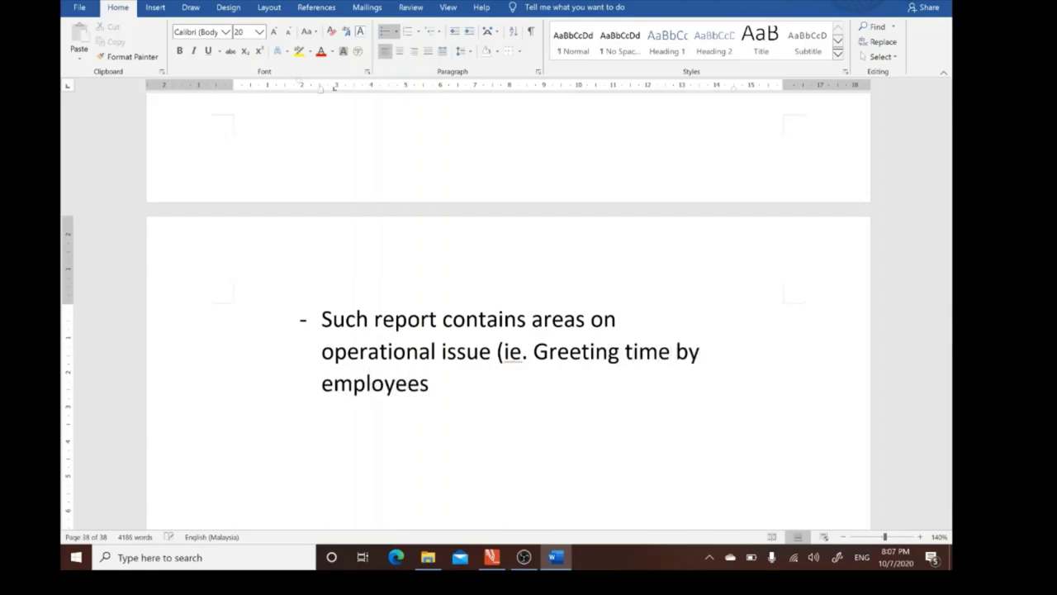
text( e)
key(BackSpace)
text(appears to b)
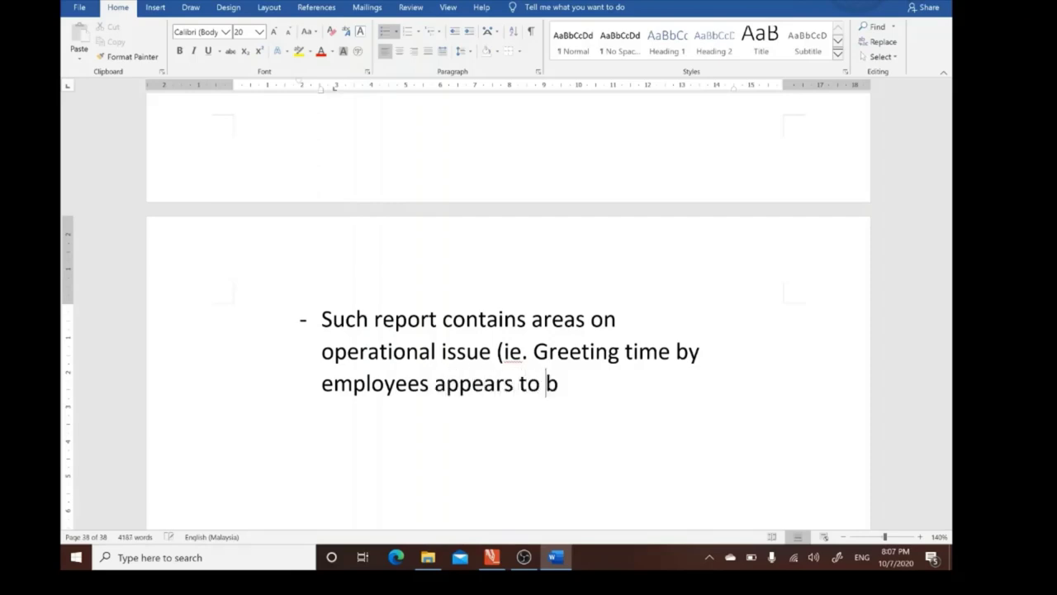
text(e too op)
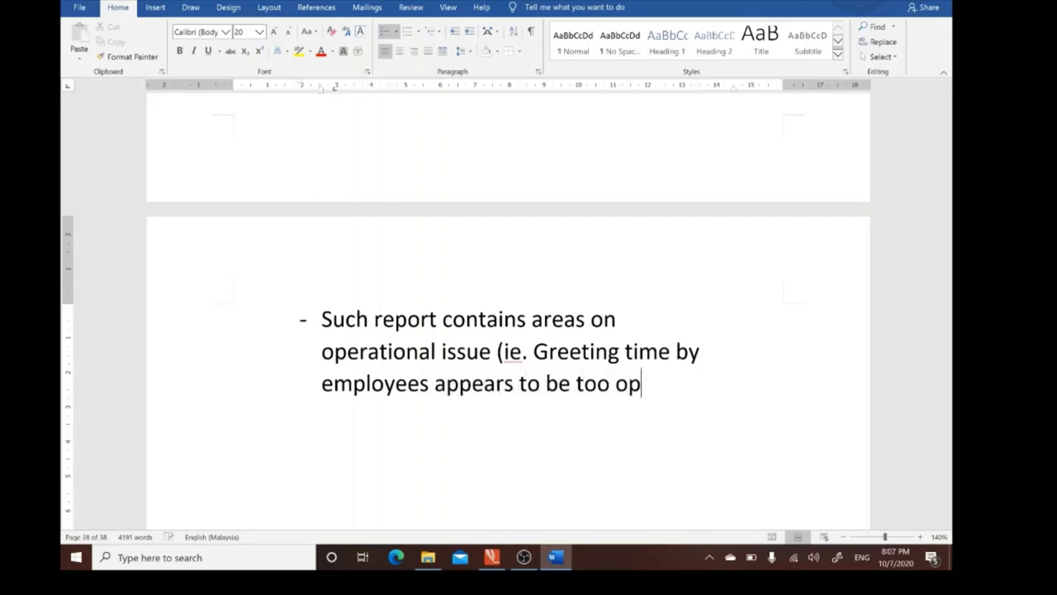
text(erational )
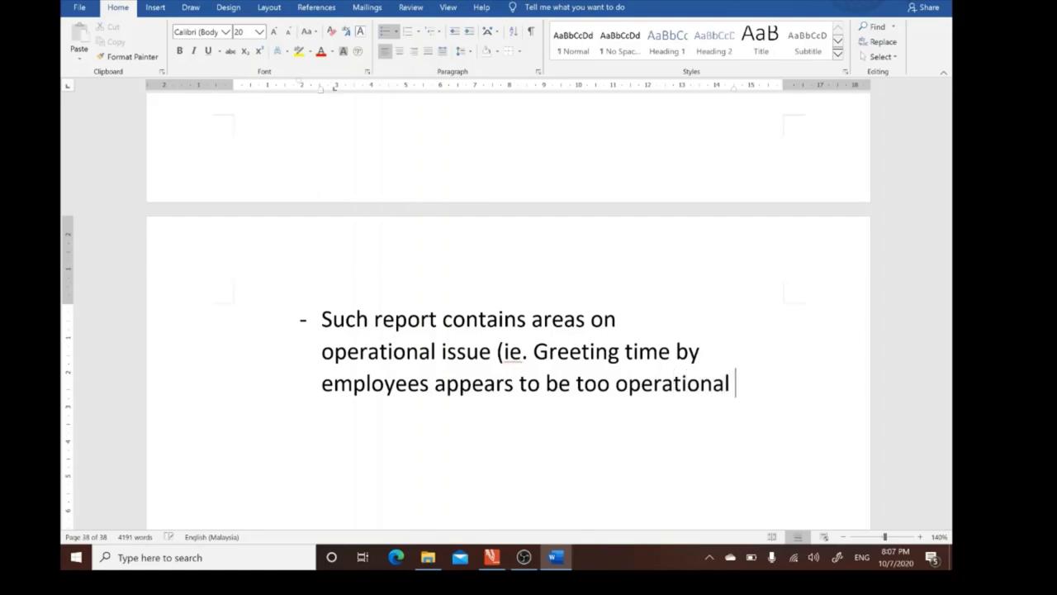
text(in nature)
text())
Leave a blank line below the point with no bullet or indent
key(Return)
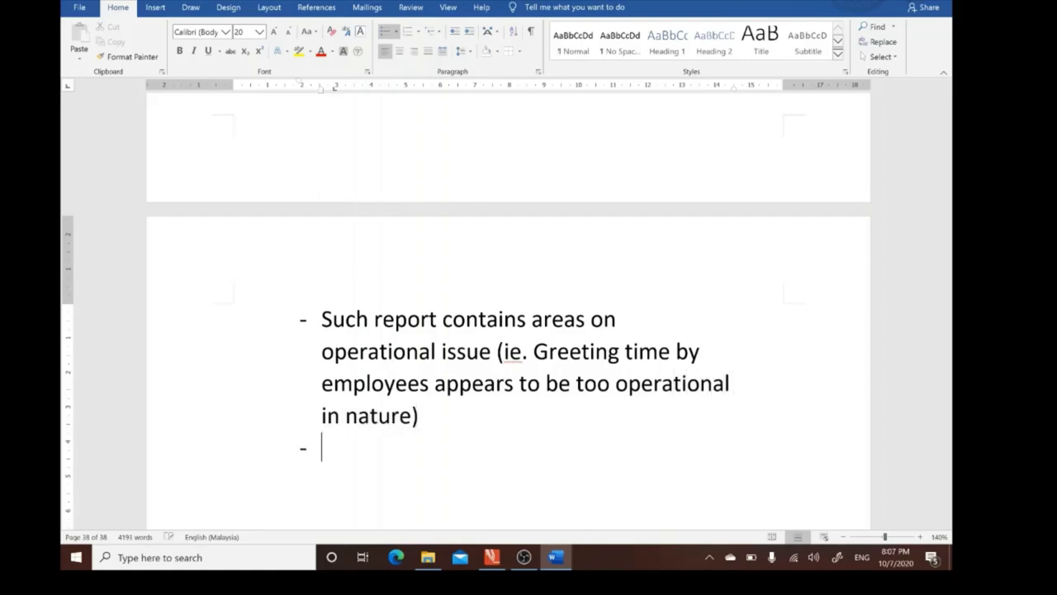
key(BackSpace)
key(Return)
key(BackSpace)
key(BackSpace)
key(Return)
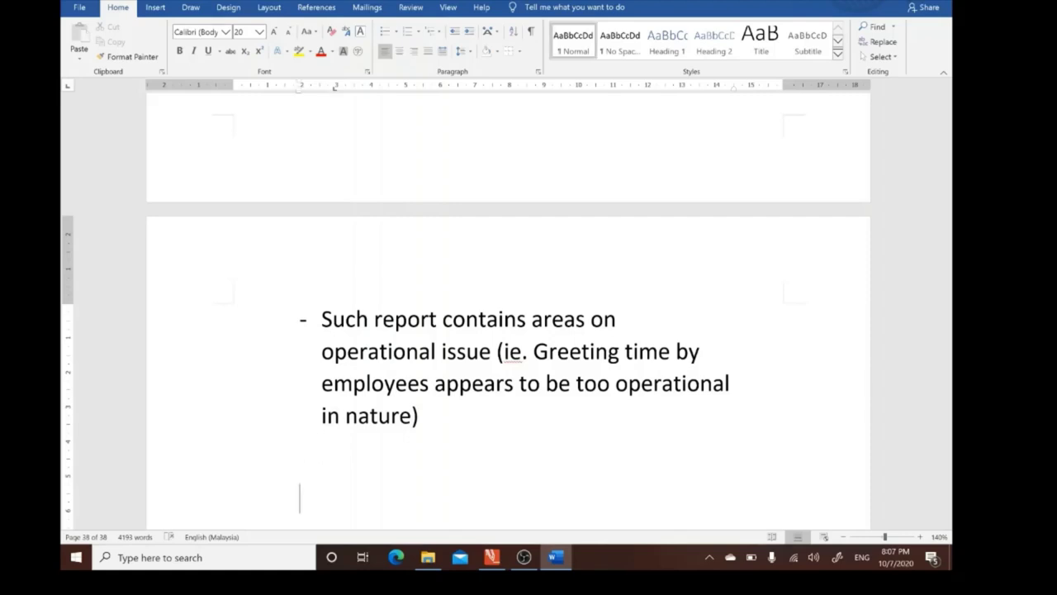
scroll(300, 448, down, 1)
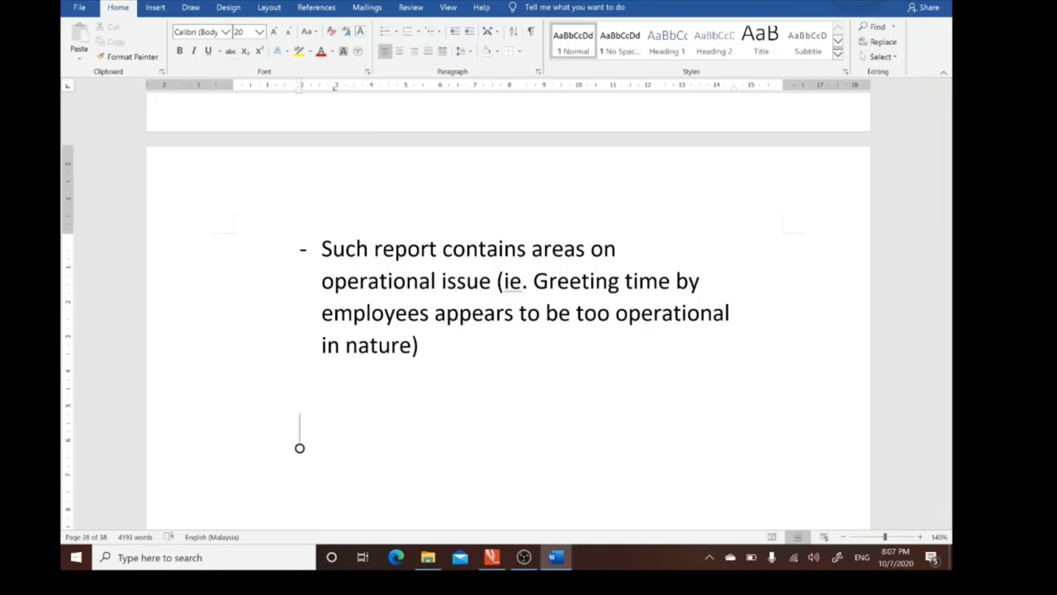
scroll(300, 448, up, 12)
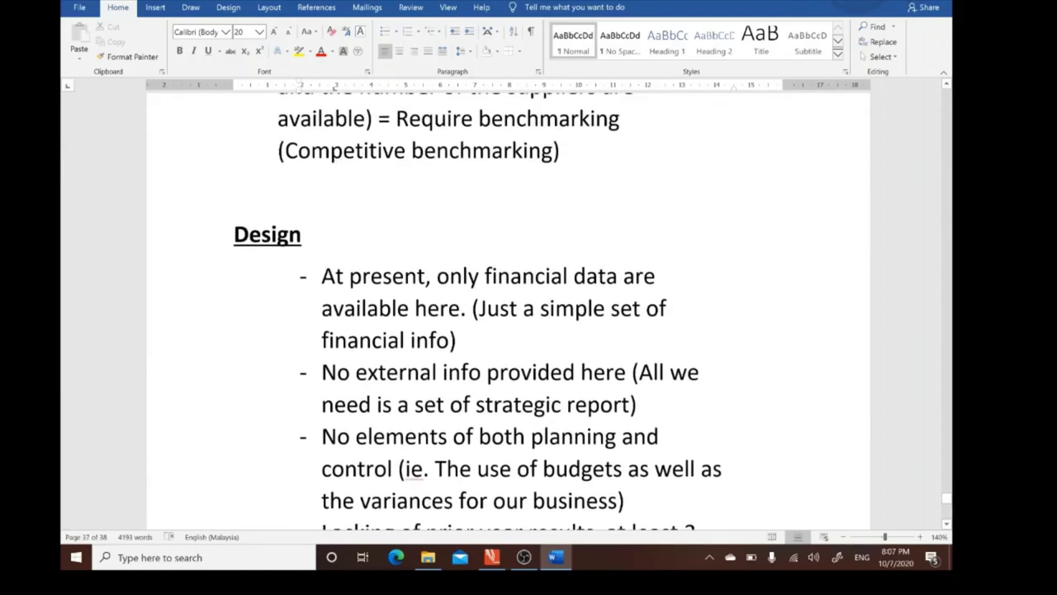
scroll(508, 310, down, 1)
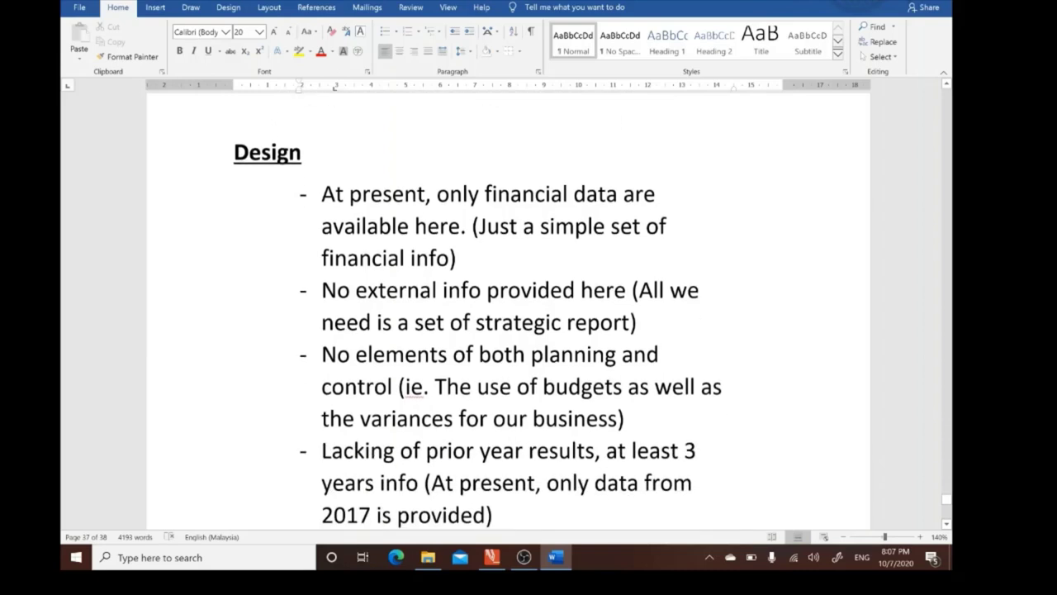
scroll(508, 304, down, 3)
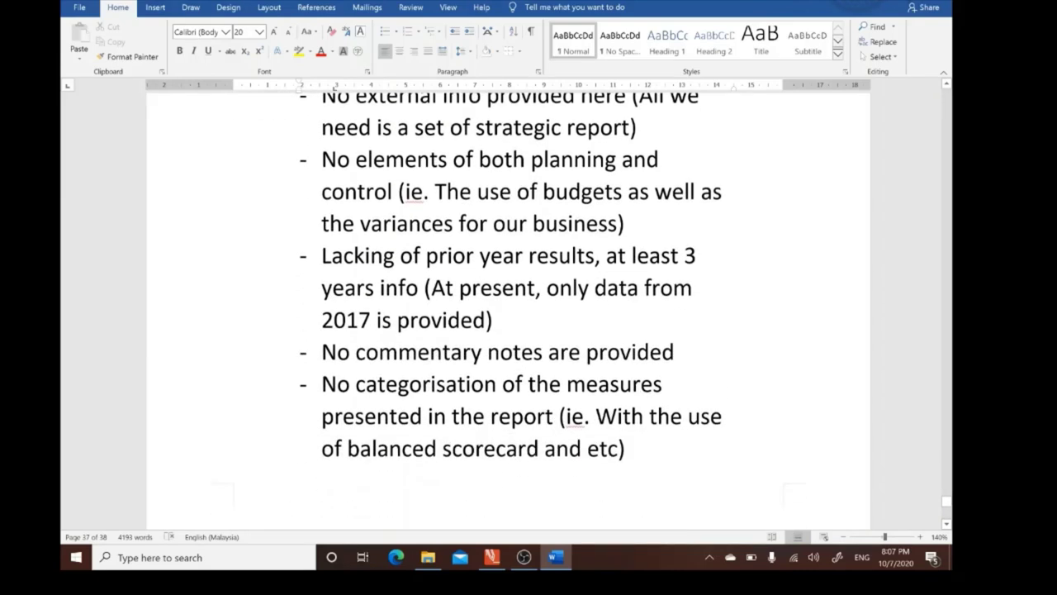
scroll(300, 452, down, 7)
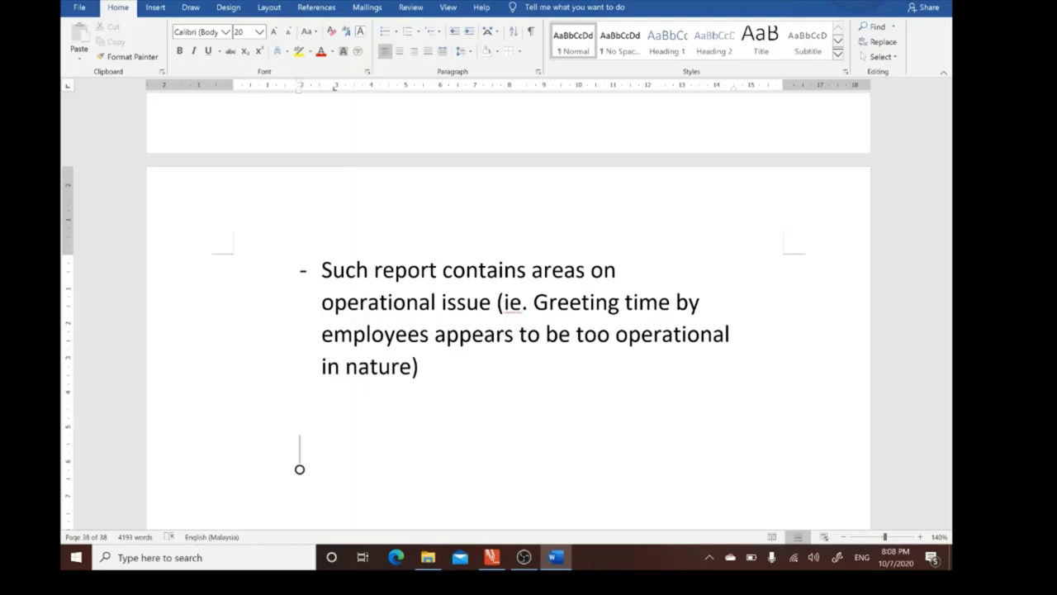
Add a 'Presentation' heading, bold and underlined, at the left margin
text(Presentation)
key(Return)
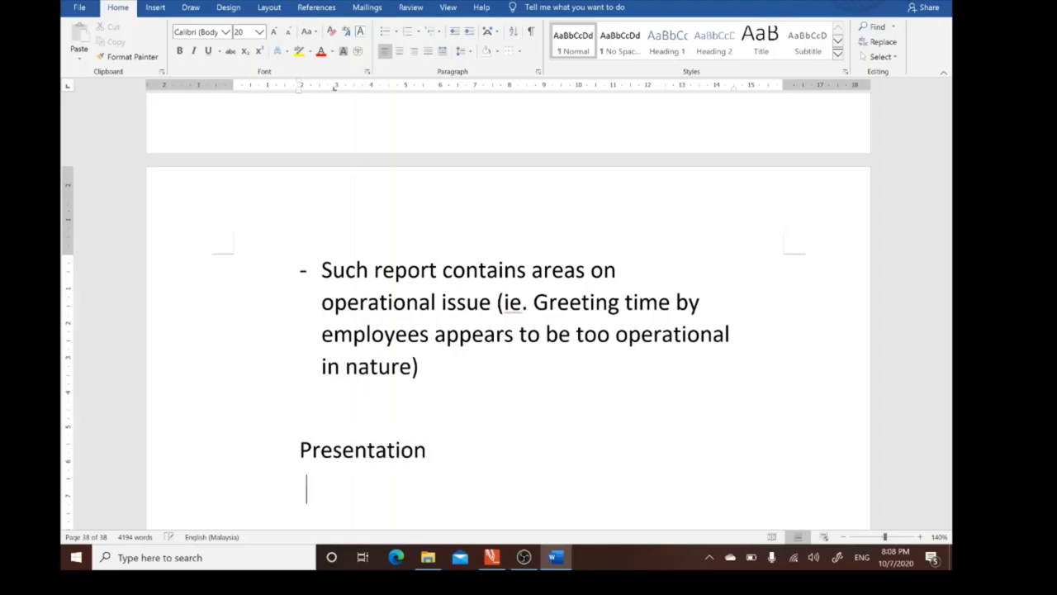
scroll(508, 314, down, 1)
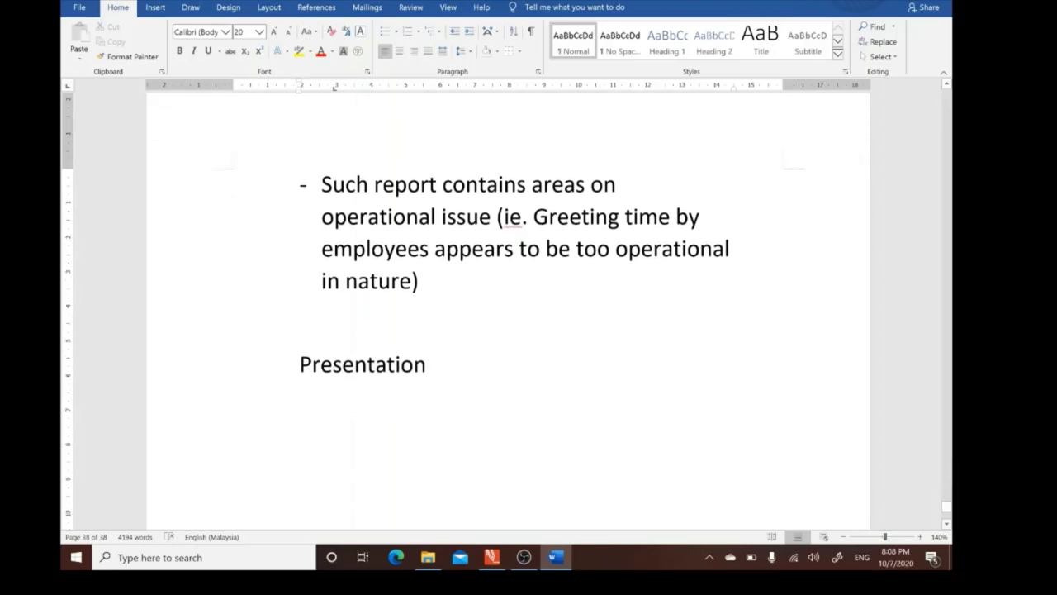
key(shift+Up)
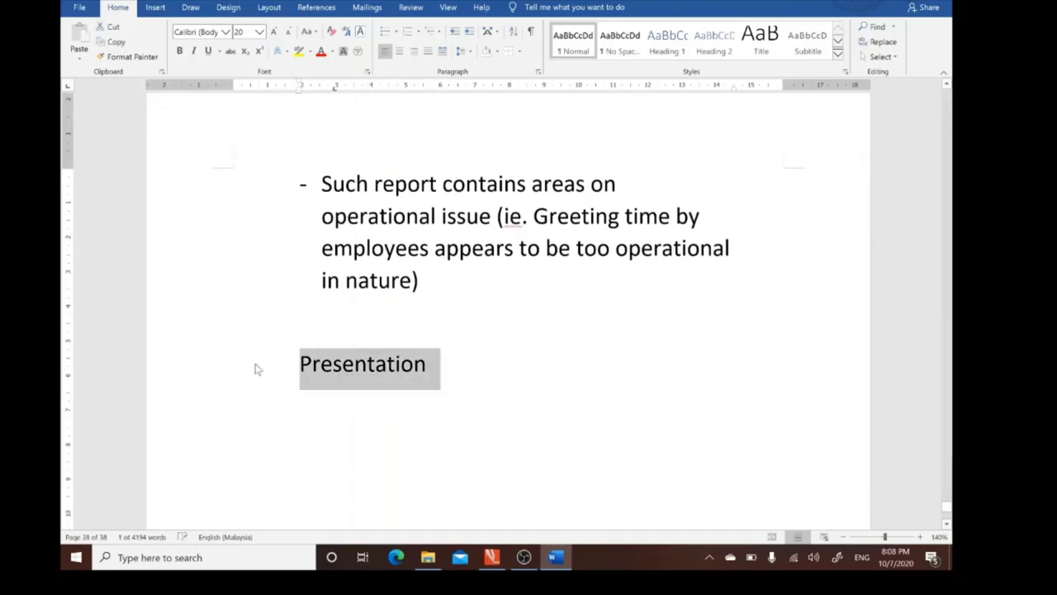
key(ctrl+b)
key(ctrl+u)
key(Left)
key(BackSpace)
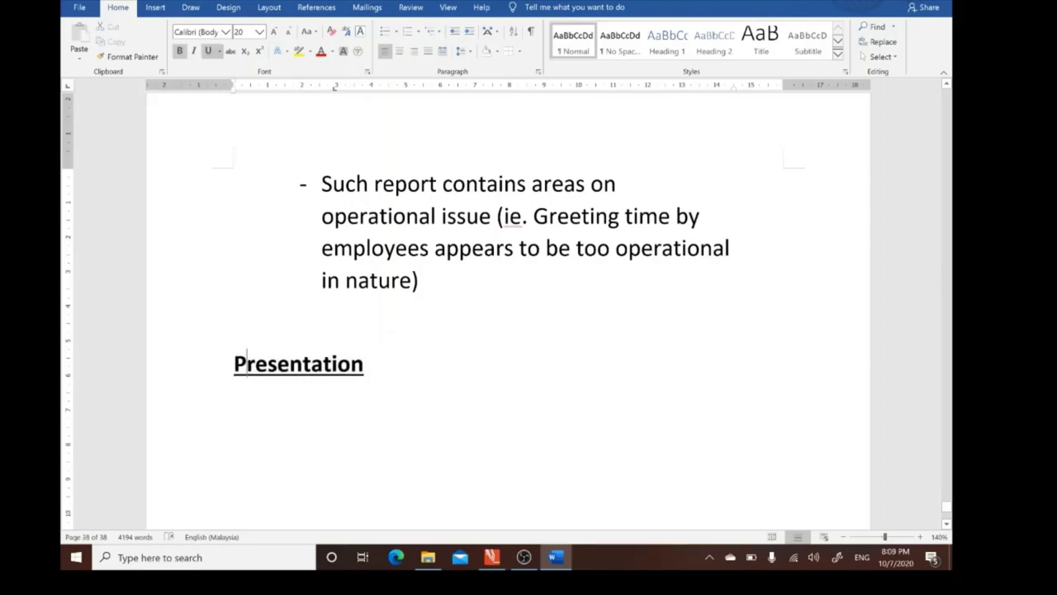
key(End)
Start a plain dash bullet below the heading with bold and underline turned off
key(Return)
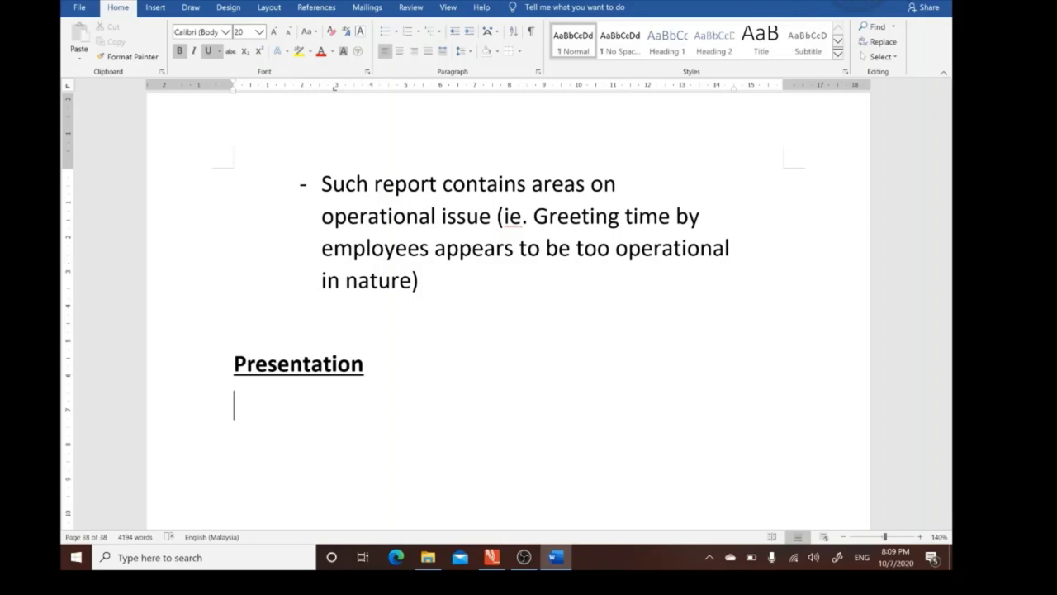
key(ctrl+b)
key(ctrl+u)
text(-)
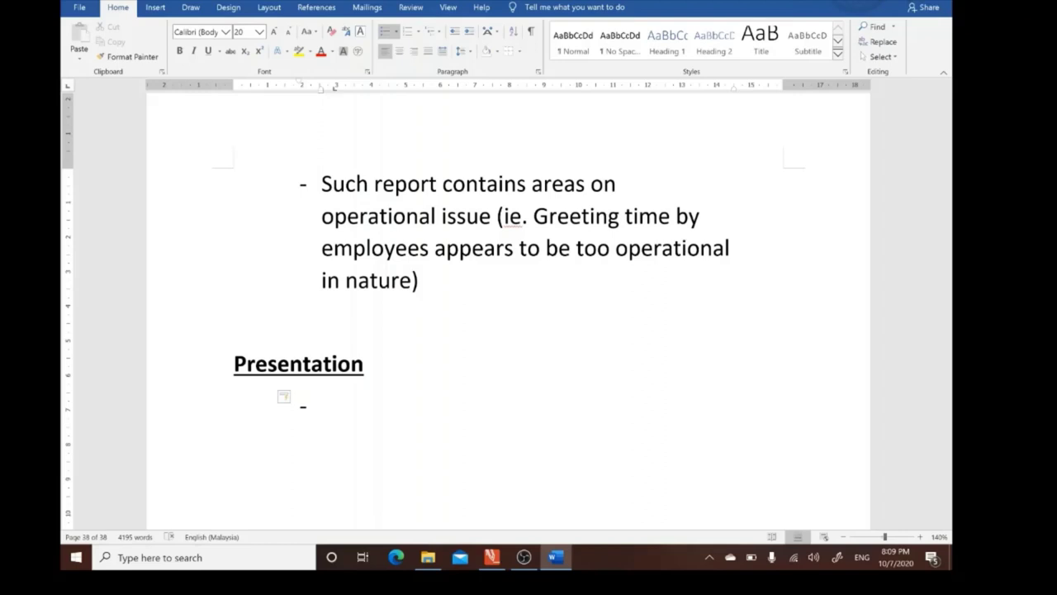
Type 'The presentation - simple and clear but too brief (Breakdown on the sales = physical' as the bullet
text(The presen)
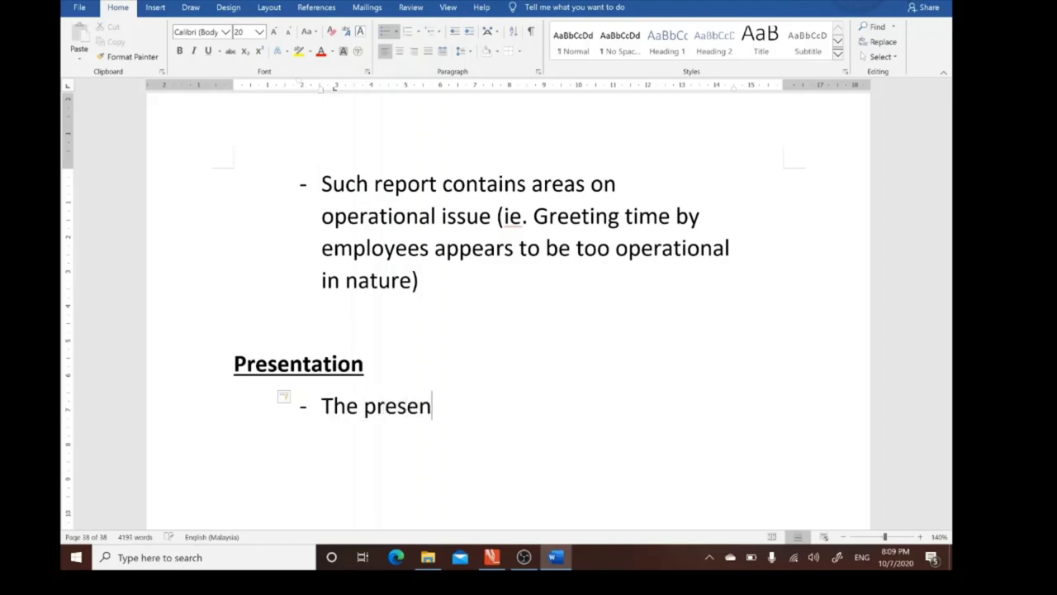
text(tation)
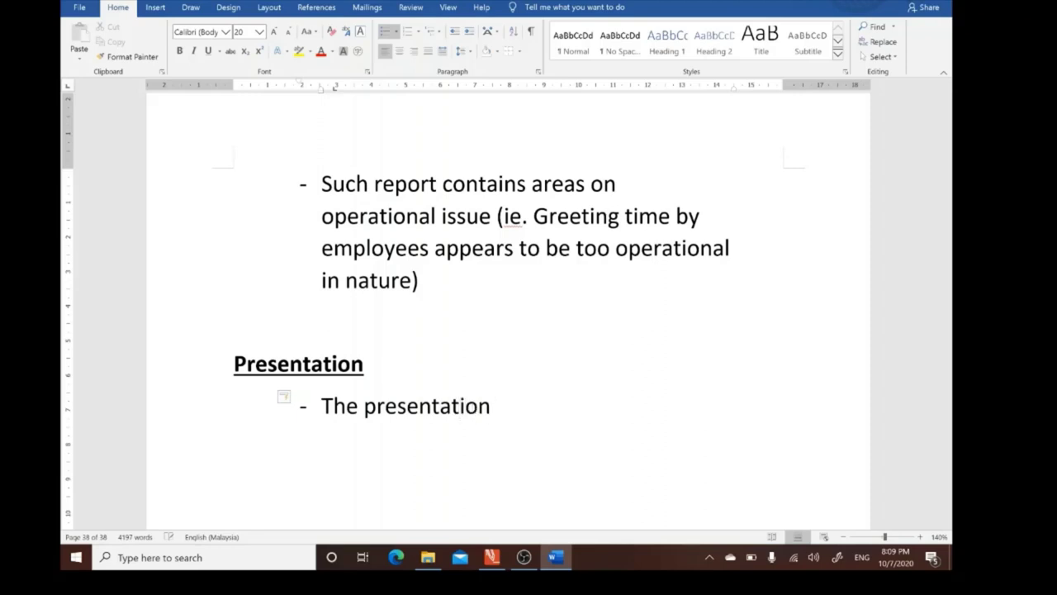
text( - simple)
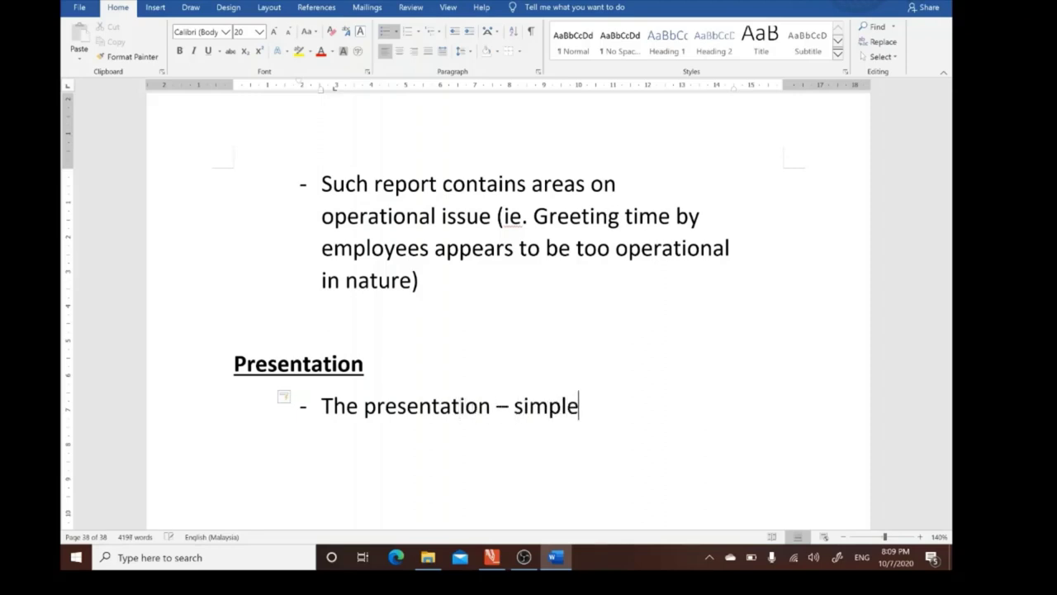
text( and clear but )
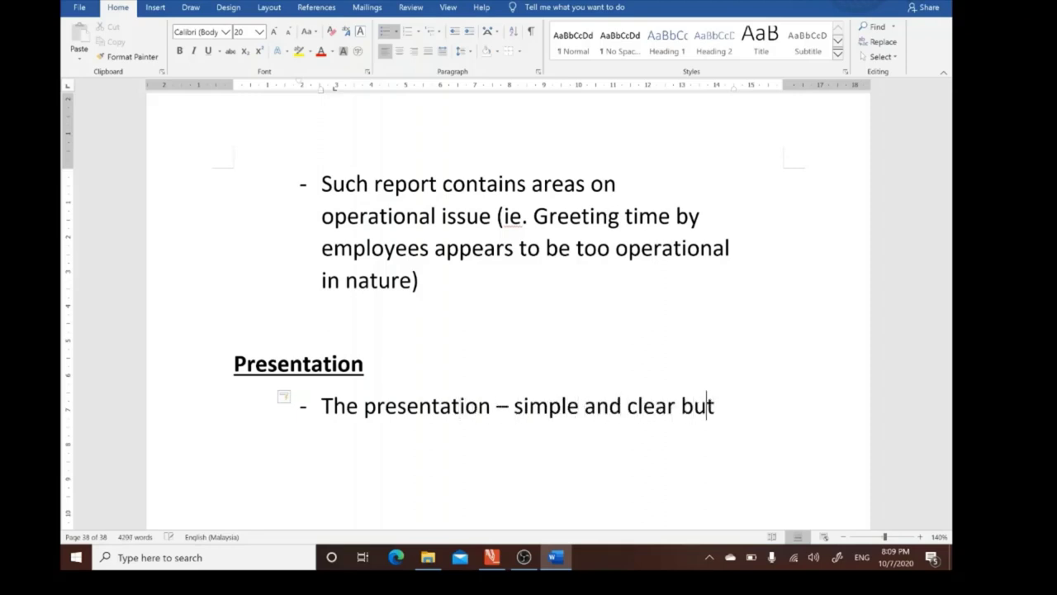
text(too )
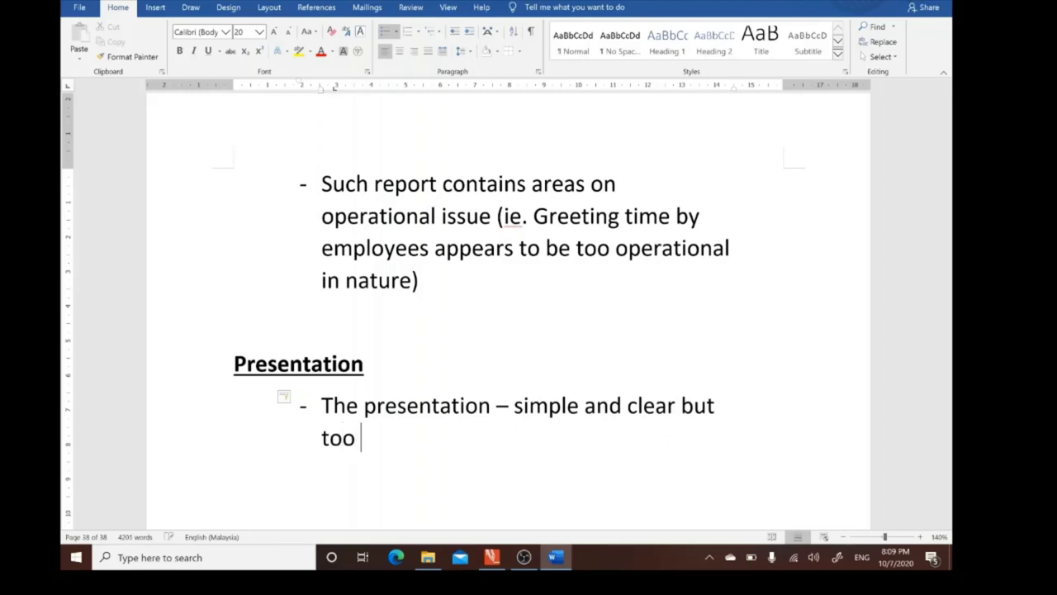
text(brief ()
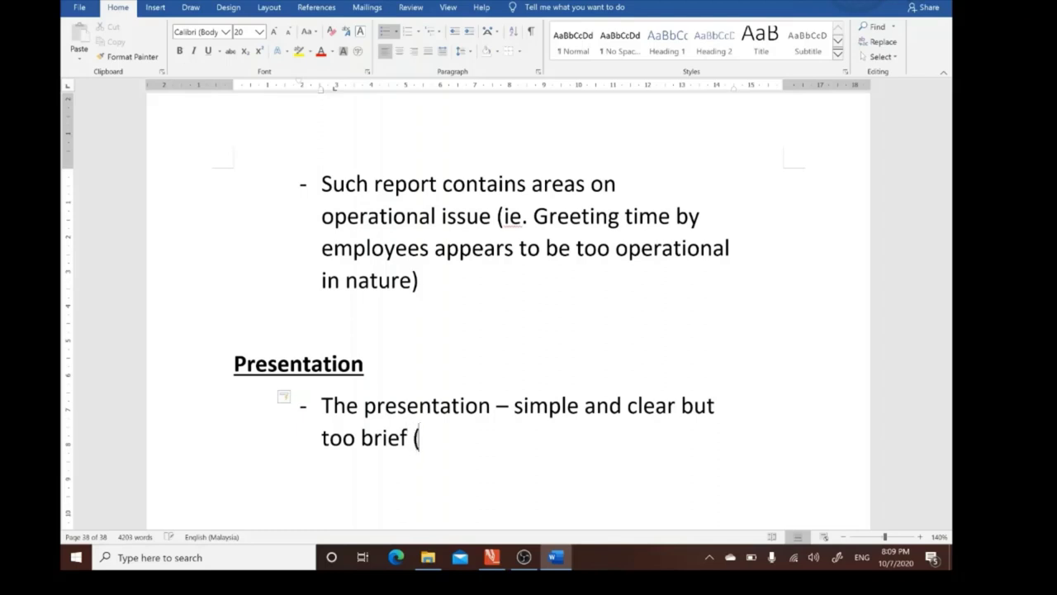
text(Breakdown)
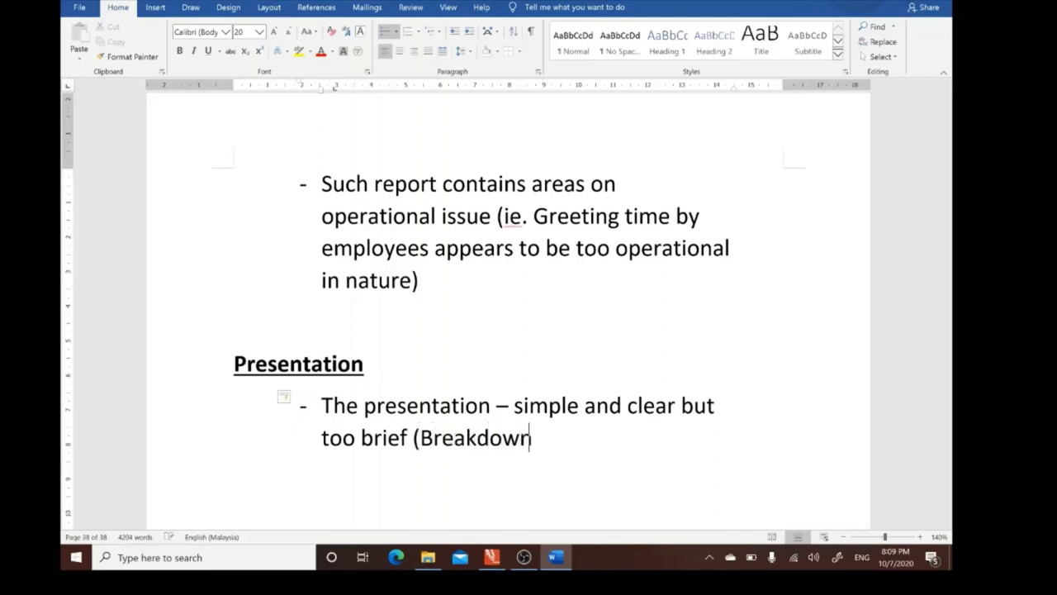
text( on the )
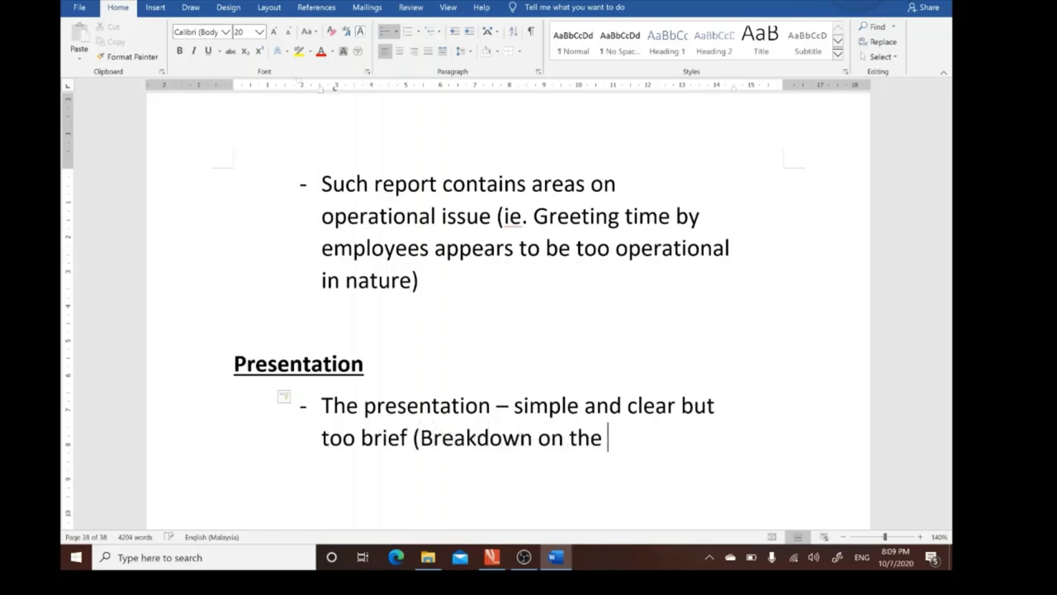
text(sales = )
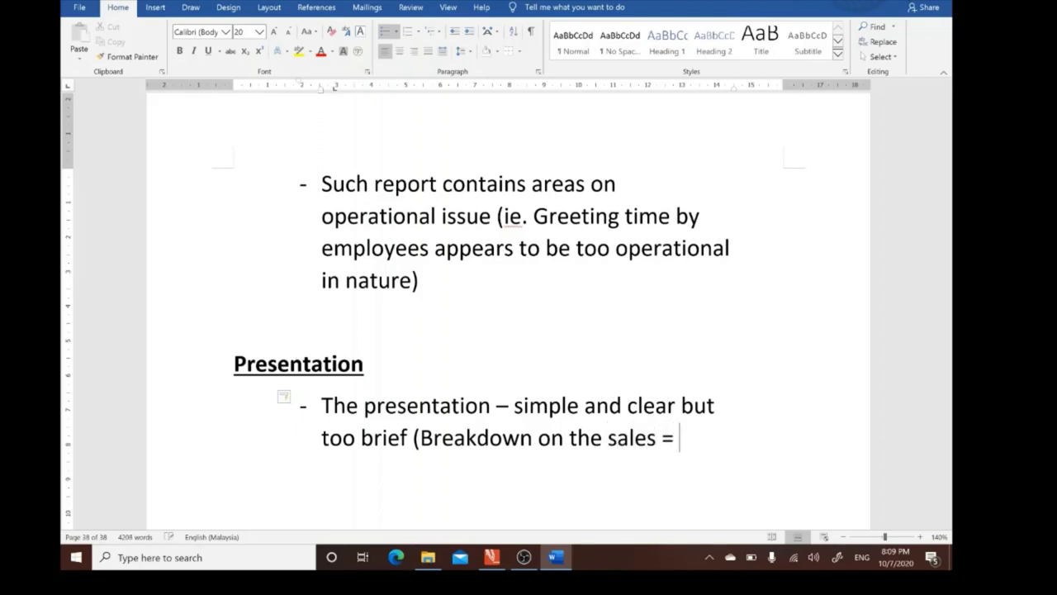
text(physical sales)
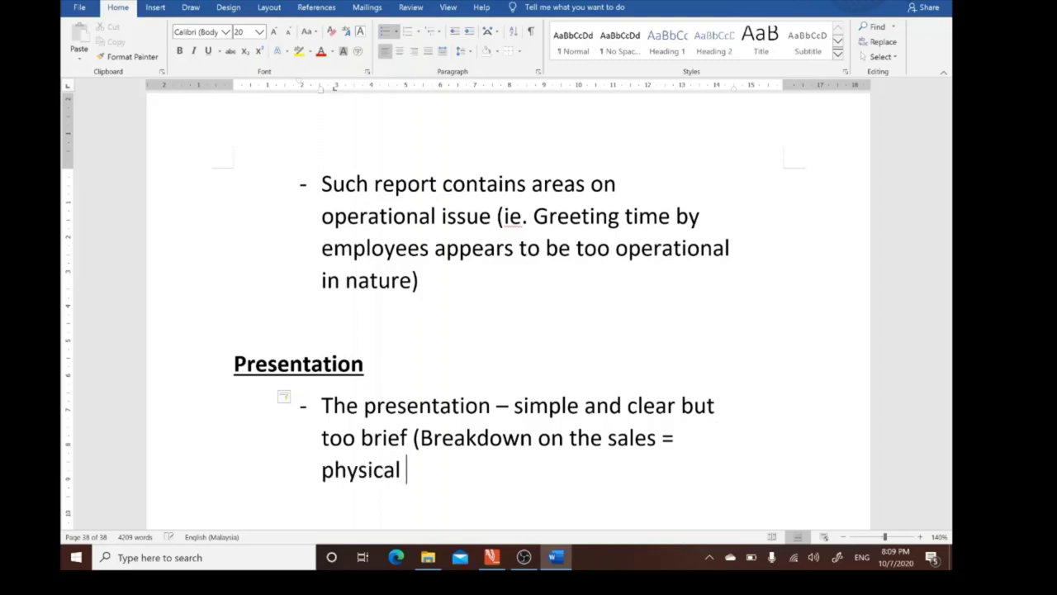